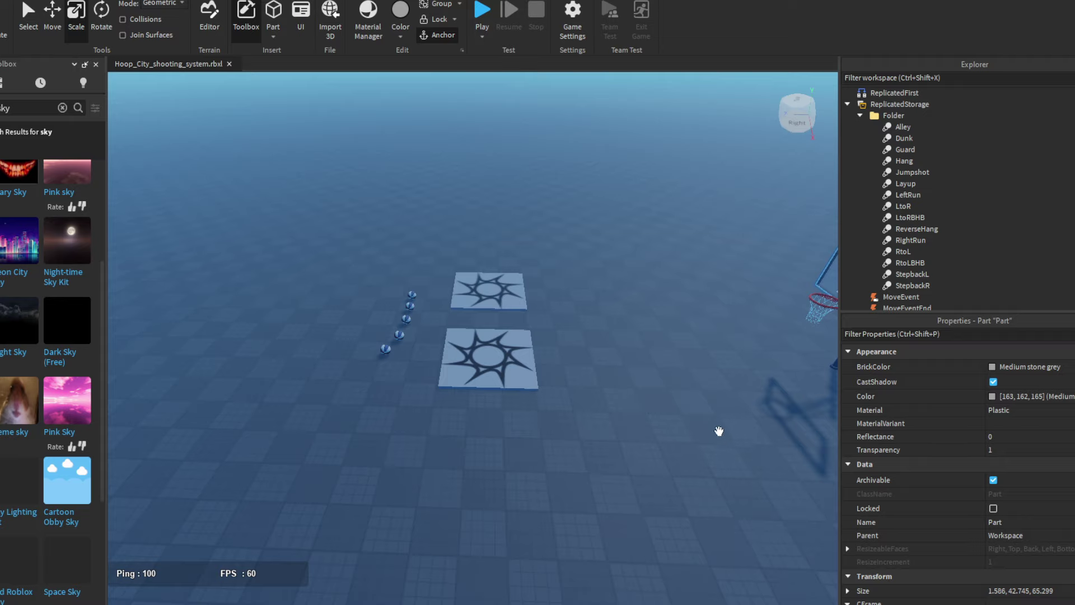
pyautogui.moveTo(719, 433); pyautogui.dragTo(718, 427, button='right')
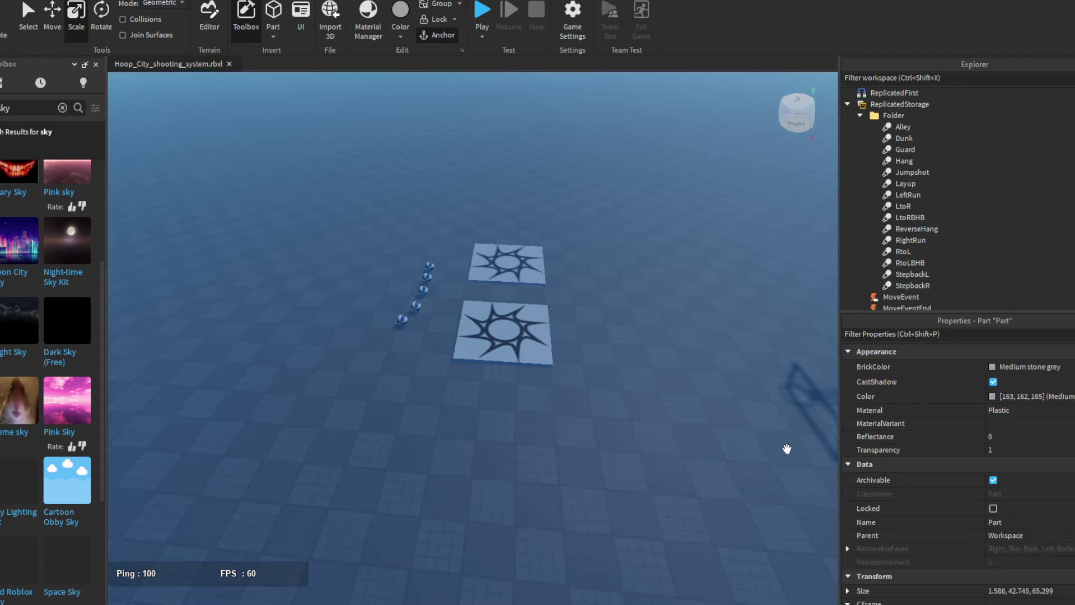
pyautogui.press('super')
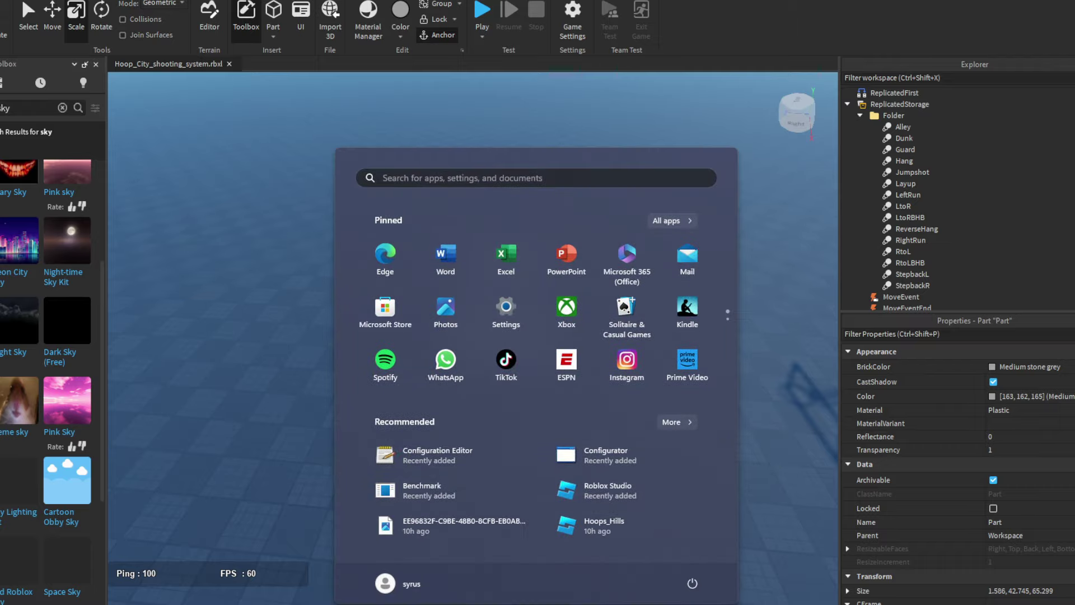
pyautogui.click(1012, 604)
pyautogui.press('super')
pyautogui.press('super')
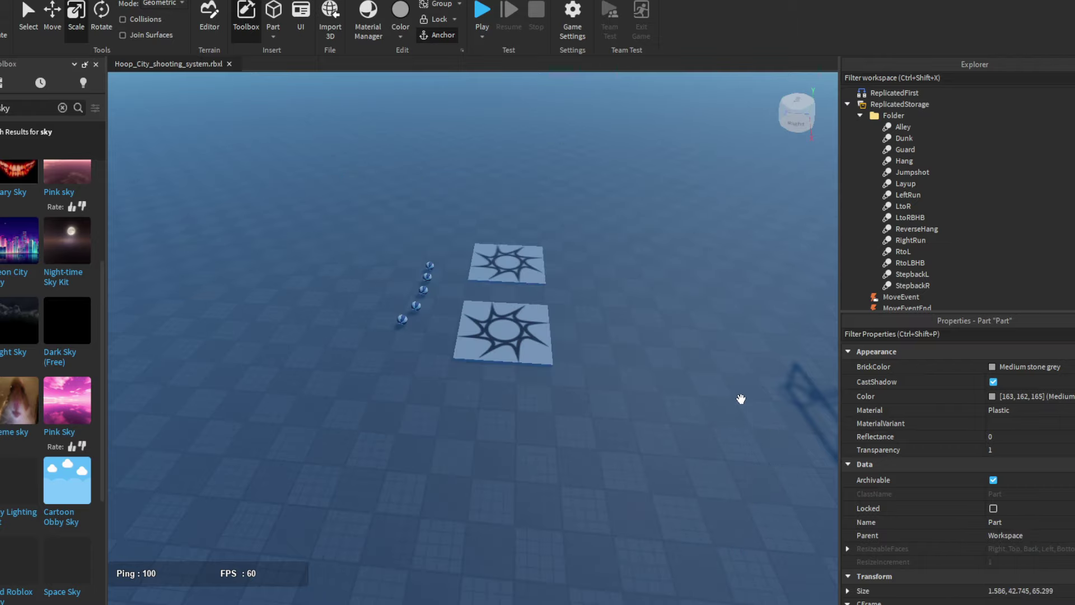
pyautogui.moveTo(739, 379); pyautogui.dragTo(739, 378, button='right')
pyautogui.click(647, 400)
pyautogui.moveTo(646, 400); pyautogui.dragTo(646, 400, button='right')
pyautogui.press('s')
pyautogui.press('d')
pyautogui.press('a')
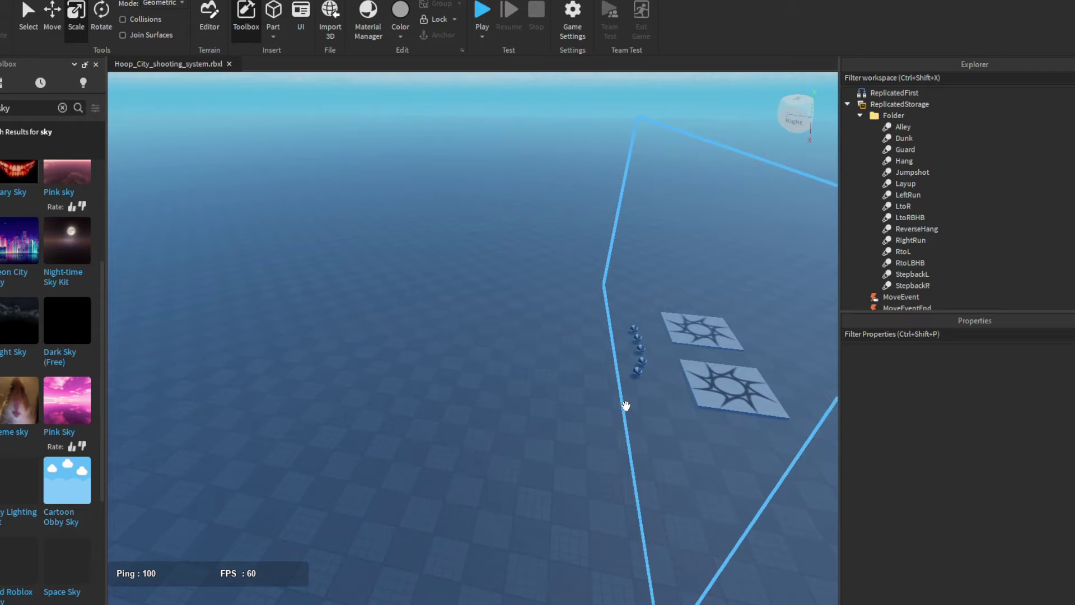
pyautogui.press('w')
# Examine the AnimationId properties of the animations from Alley to RtoL in the ReplicatedStorage folder.
pyautogui.click(910, 127)
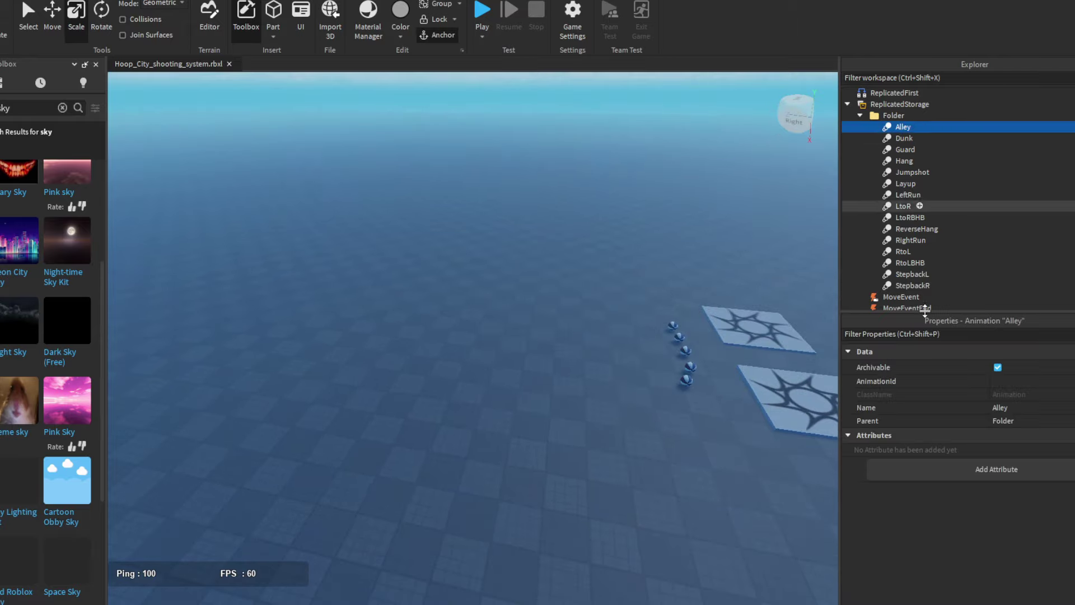
pyautogui.click(903, 138)
pyautogui.click(905, 150)
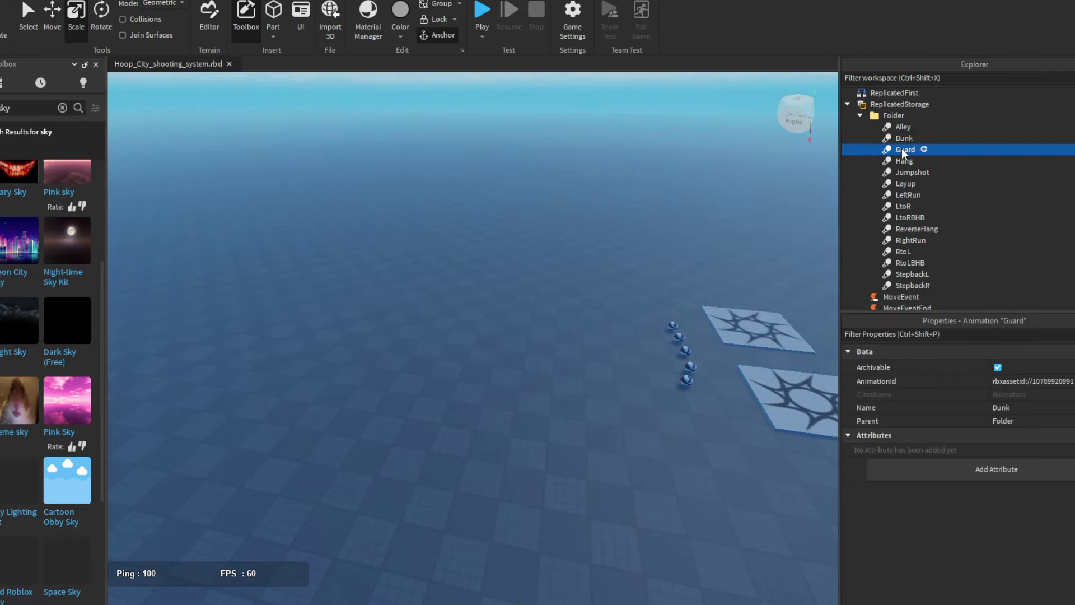
pyautogui.click(904, 162)
pyautogui.click(905, 172)
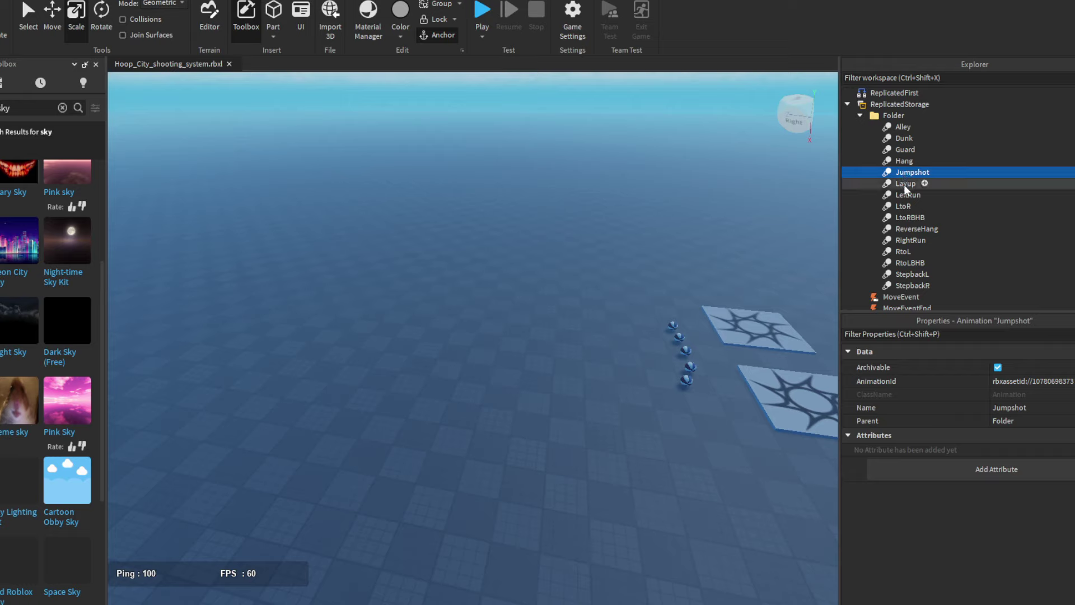
pyautogui.click(905, 184)
pyautogui.click(905, 195)
pyautogui.click(904, 206)
pyautogui.click(908, 217)
pyautogui.click(903, 229)
pyautogui.click(904, 241)
pyautogui.click(904, 252)
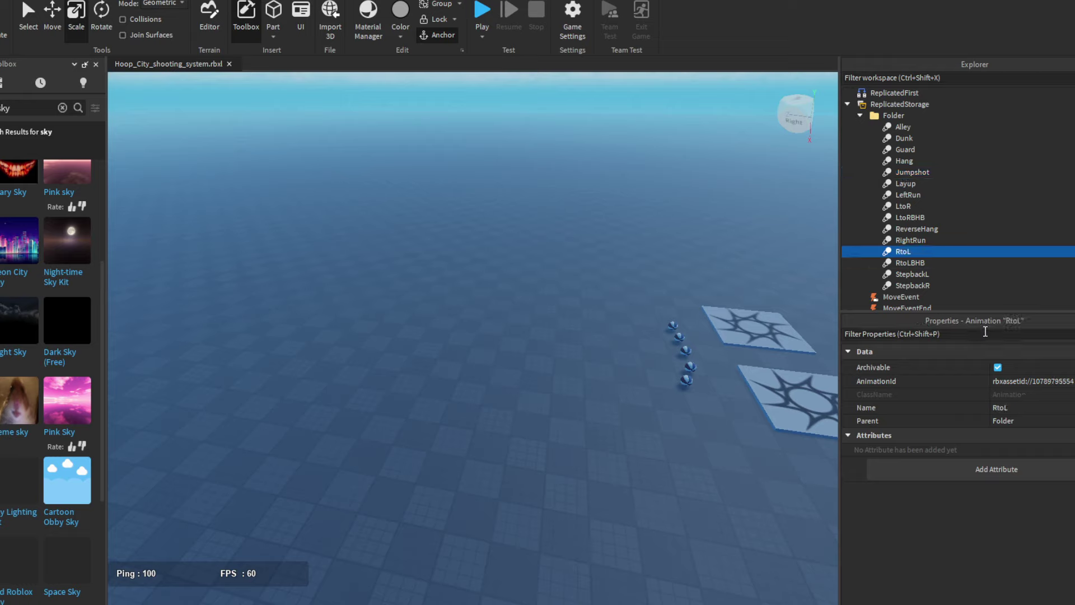
pyautogui.click(903, 138)
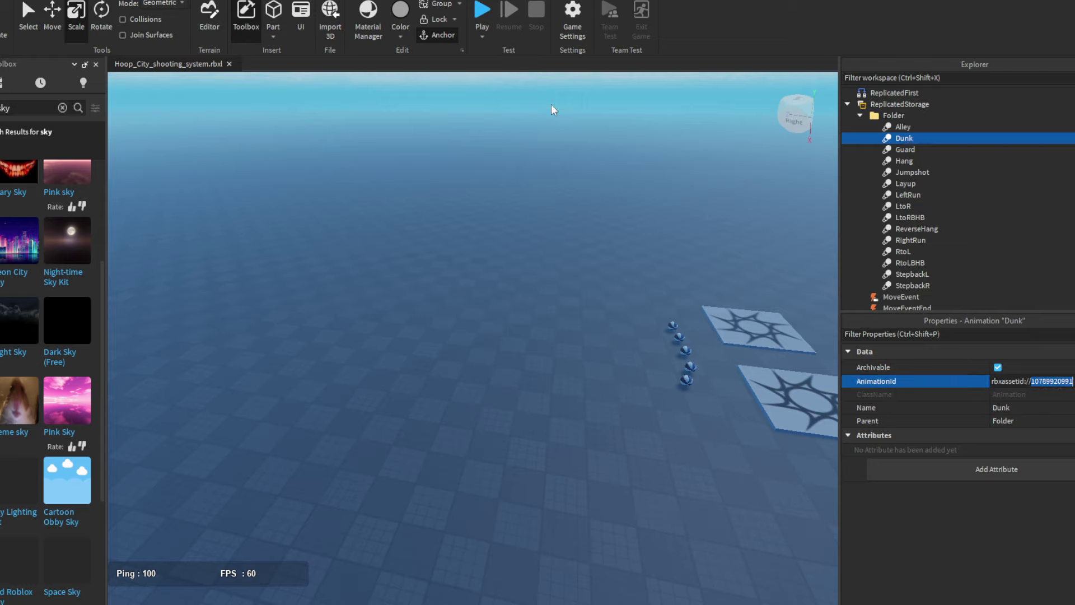
pyautogui.click(352, 1)
pyautogui.click(538, 42)
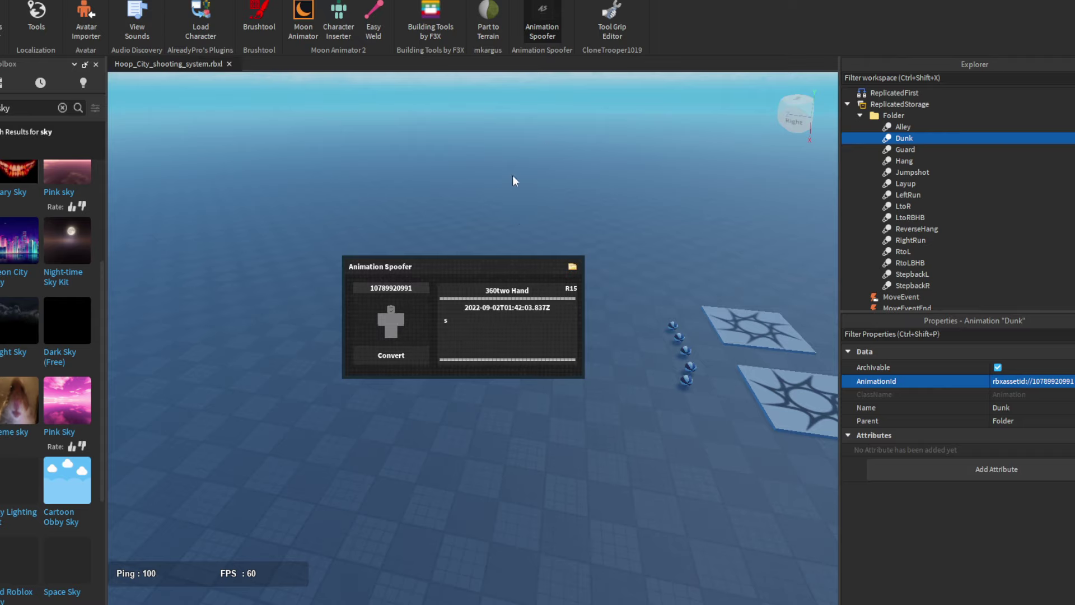
pyautogui.click(402, 356)
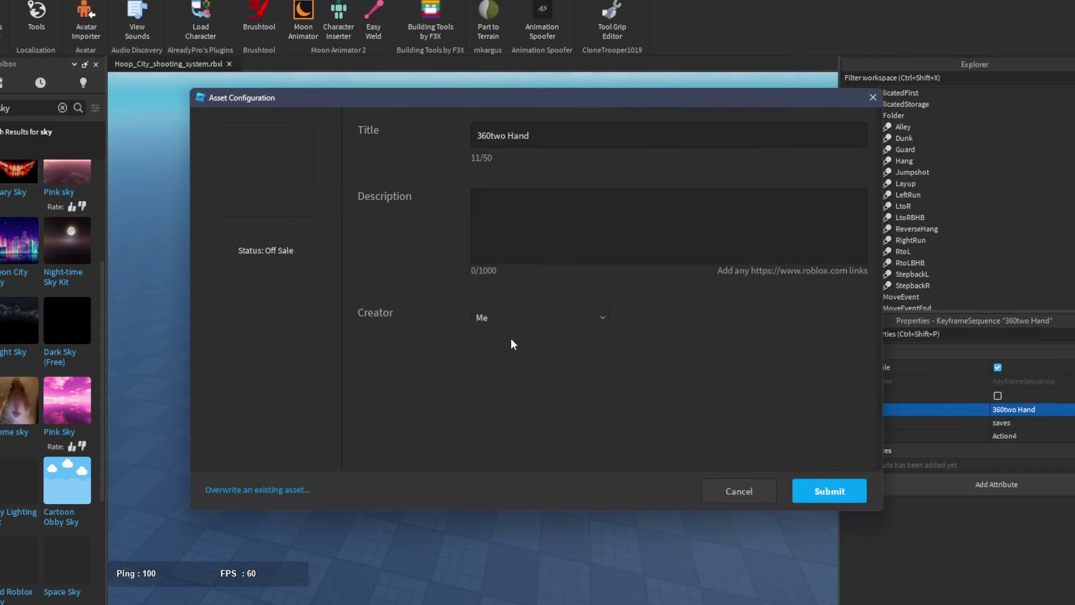
pyautogui.click(823, 493)
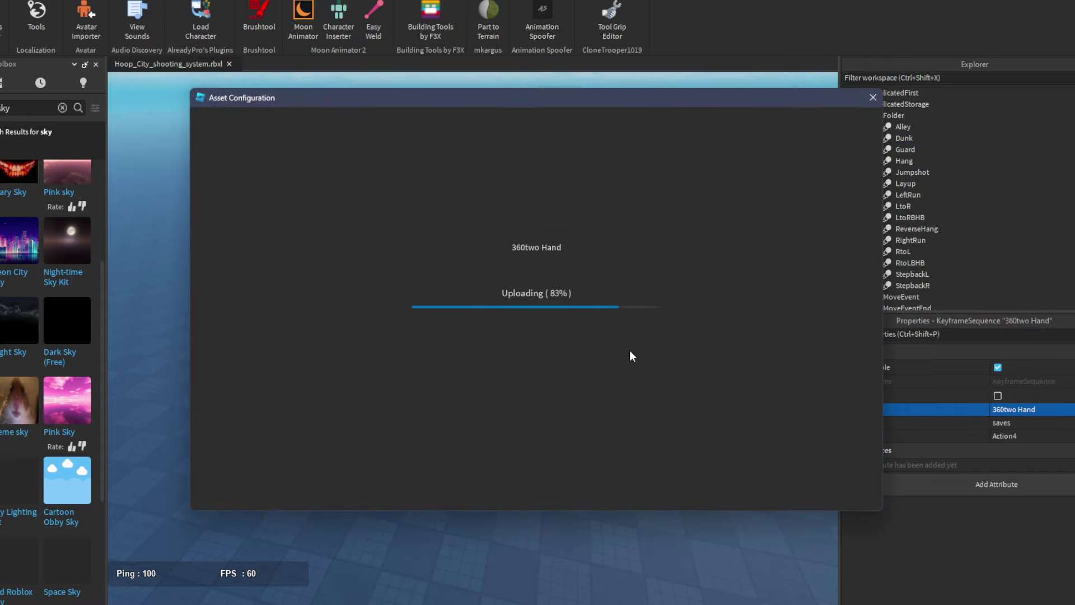
pyautogui.click(552, 460)
# Replace the Dunk animation's AnimationId with the copied ID of the newly published asset.
pyautogui.click(898, 140)
pyautogui.click(1041, 382)
pyautogui.hotkey('ctrl', 'v')
pyautogui.click(904, 147)
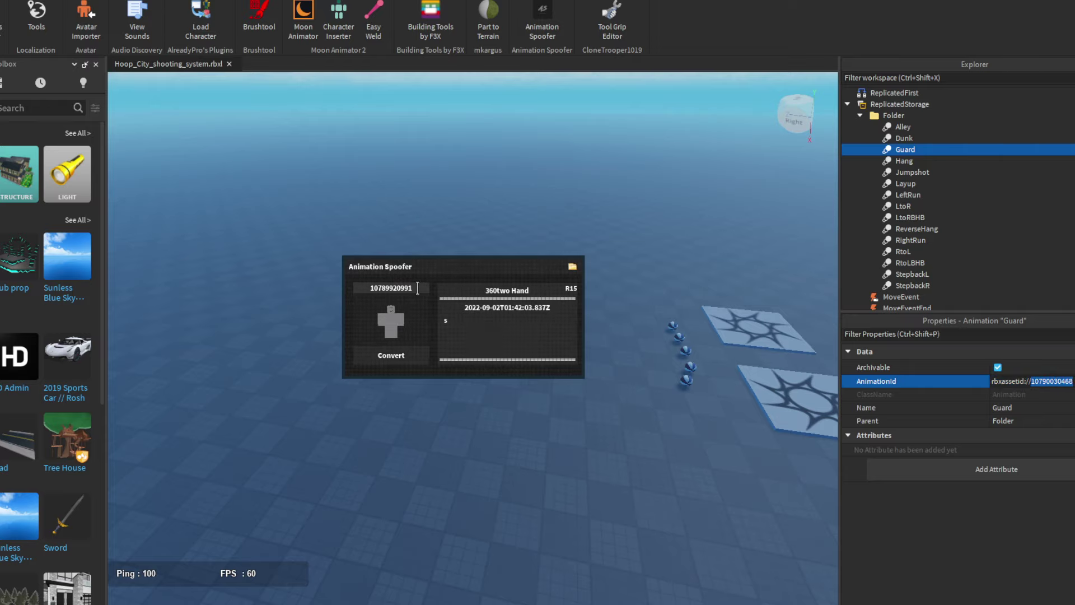
pyautogui.click(398, 357)
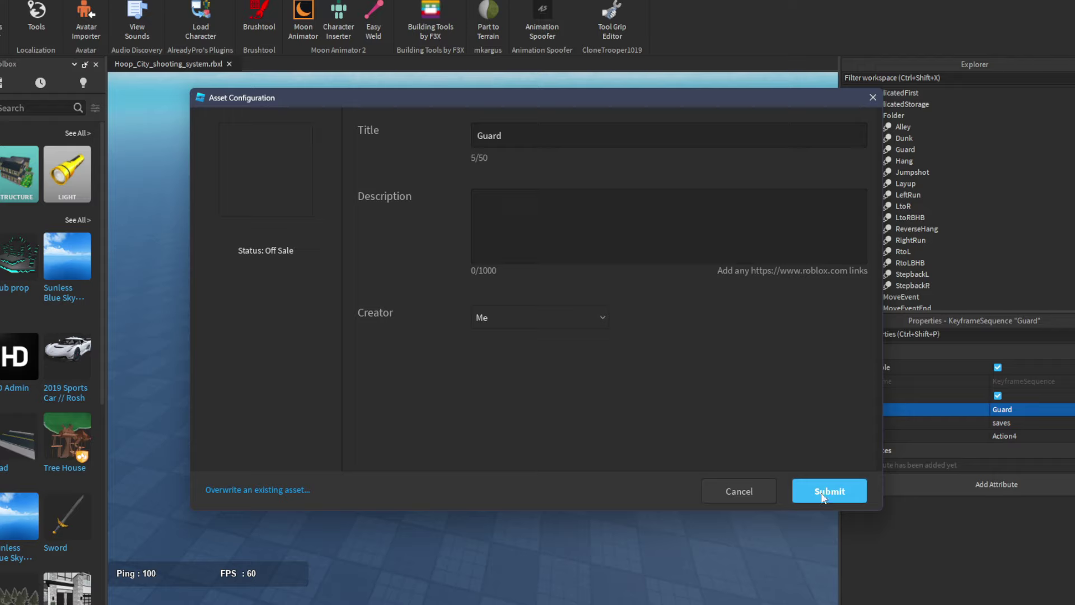
pyautogui.click(821, 492)
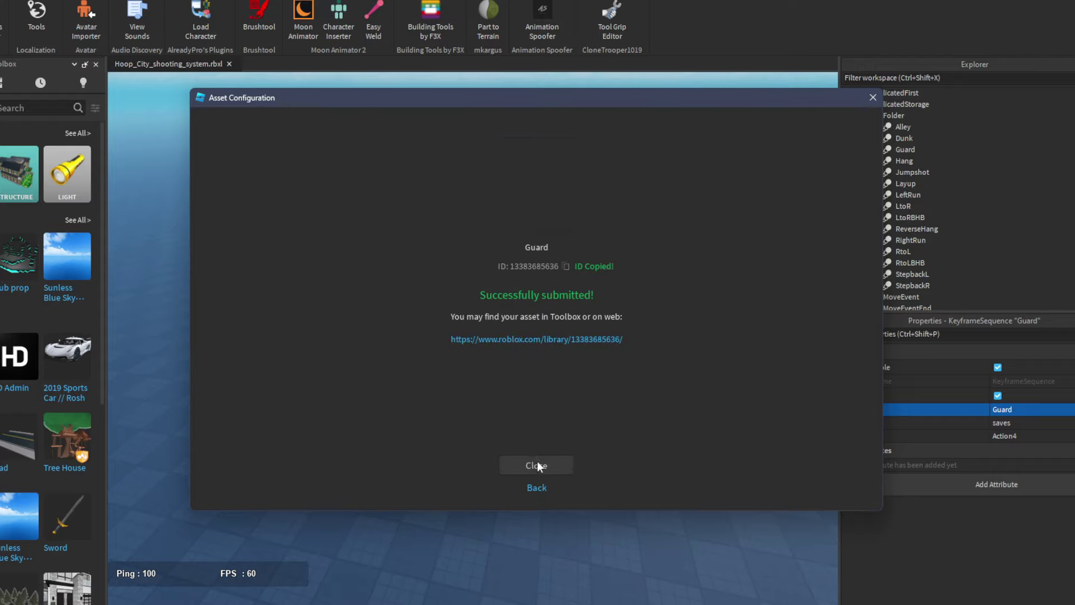
pyautogui.click(536, 462)
pyautogui.click(899, 151)
pyautogui.click(1042, 382)
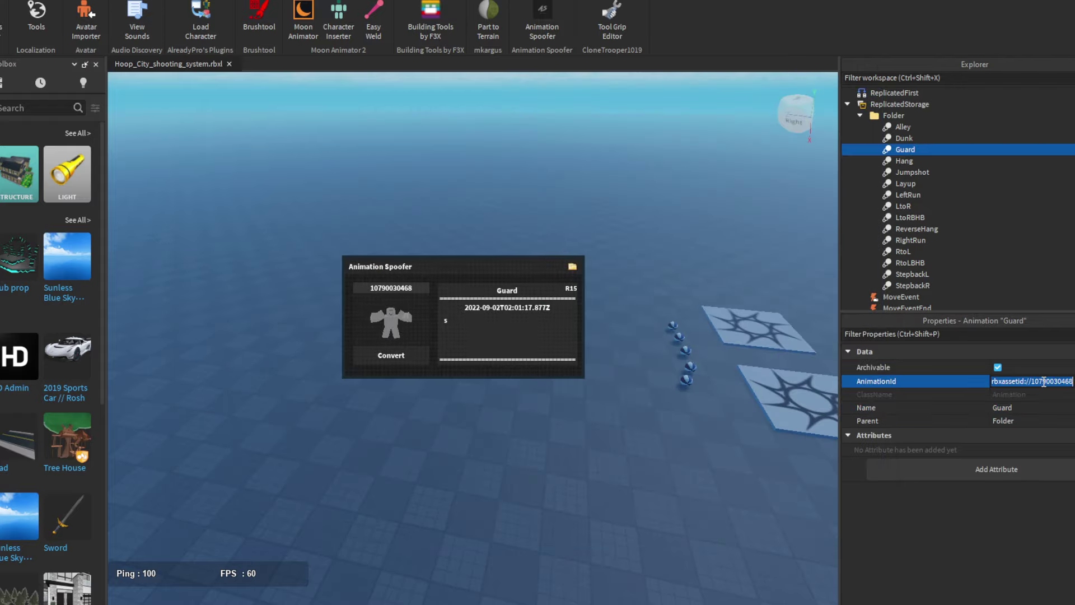
pyautogui.press('Return')
pyautogui.click(905, 161)
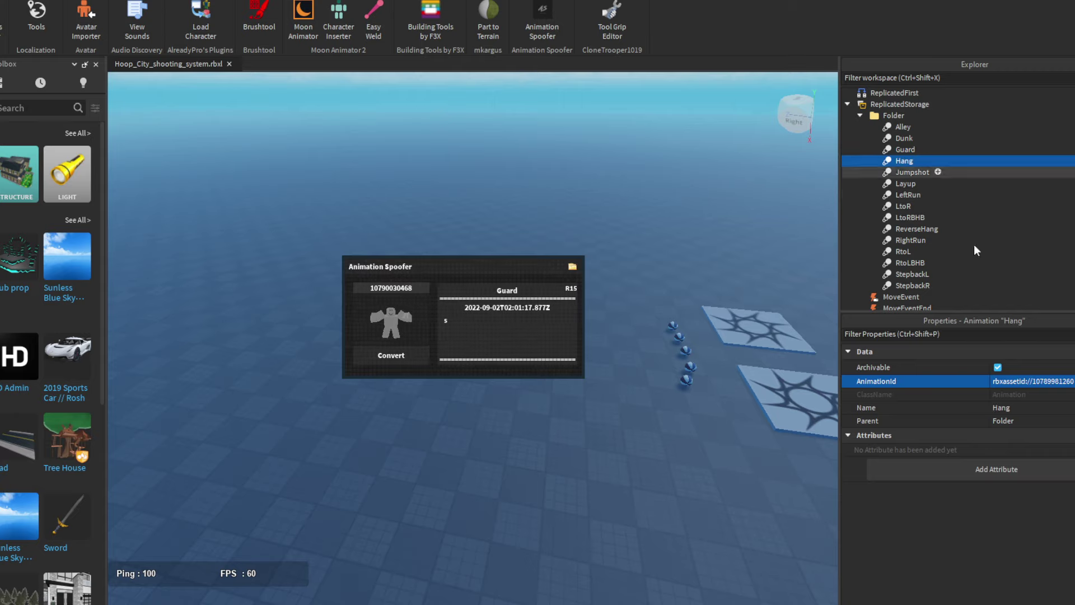
pyautogui.doubleClick(1054, 380)
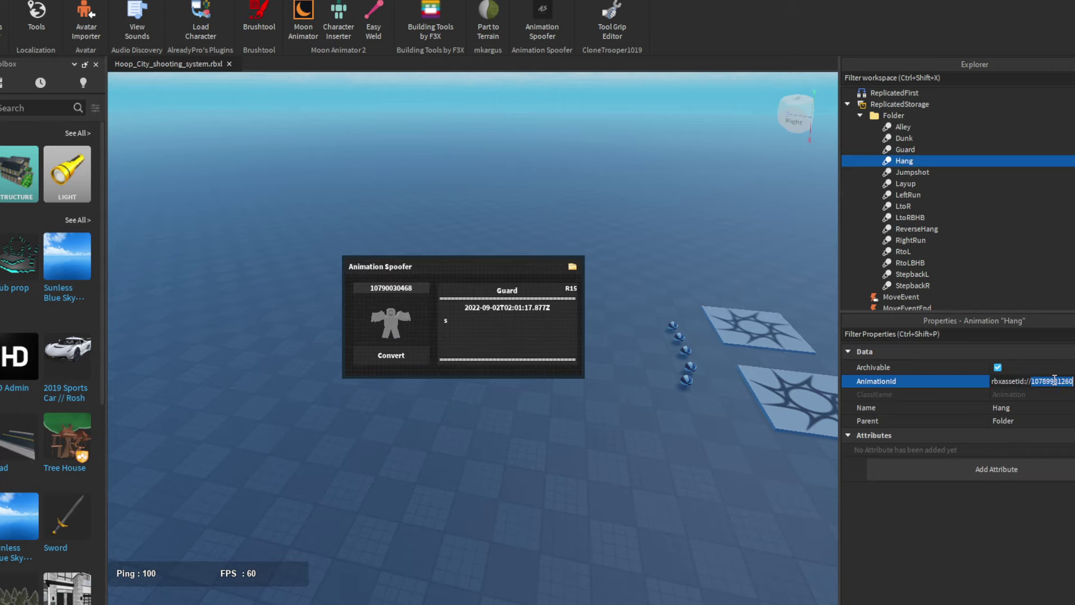
pyautogui.click(410, 359)
pyautogui.click(824, 489)
pyautogui.click(535, 463)
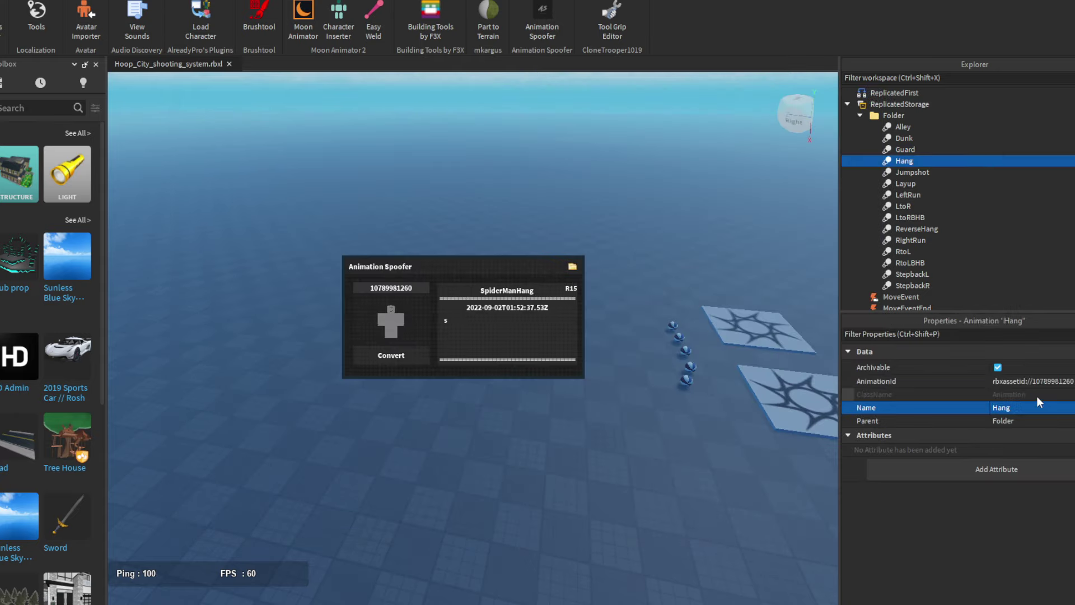
pyautogui.click(910, 171)
pyautogui.click(406, 358)
pyautogui.click(825, 488)
pyautogui.click(536, 465)
pyautogui.click(906, 183)
pyautogui.doubleClick(1054, 381)
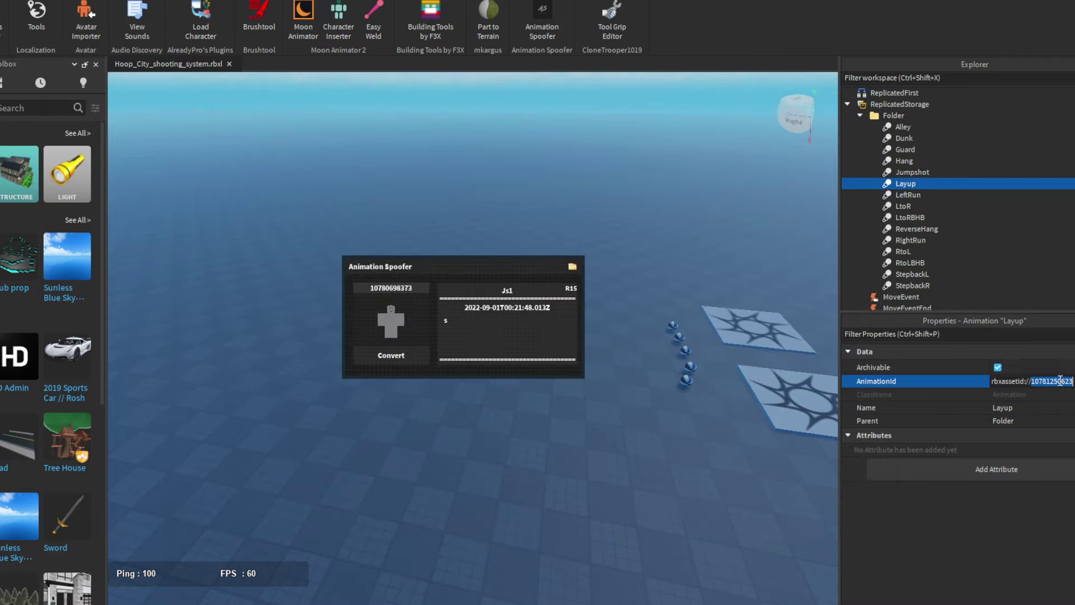
pyautogui.click(414, 360)
pyautogui.click(826, 489)
pyautogui.click(537, 464)
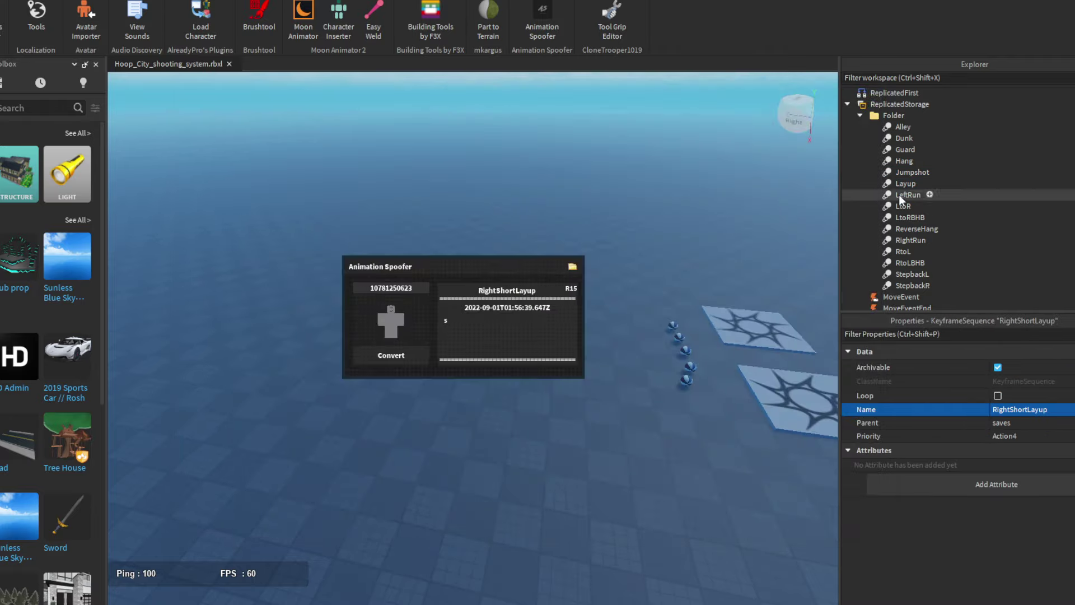
pyautogui.doubleClick(1063, 381)
pyautogui.click(908, 195)
pyautogui.click(417, 289)
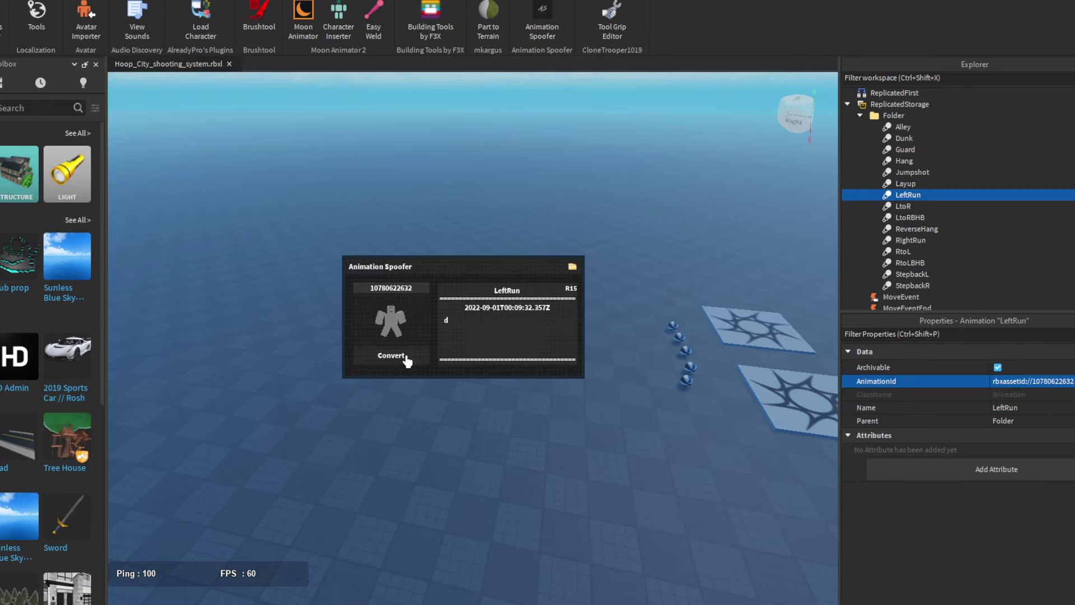
pyautogui.click(407, 360)
pyautogui.click(827, 488)
pyautogui.click(599, 292)
pyautogui.click(537, 464)
pyautogui.click(907, 194)
pyautogui.doubleClick(1037, 381)
pyautogui.hotkey('ctrl', 'v')
pyautogui.click(903, 206)
pyautogui.click(420, 289)
pyautogui.click(399, 360)
pyautogui.click(827, 489)
pyautogui.click(598, 291)
pyautogui.click(537, 465)
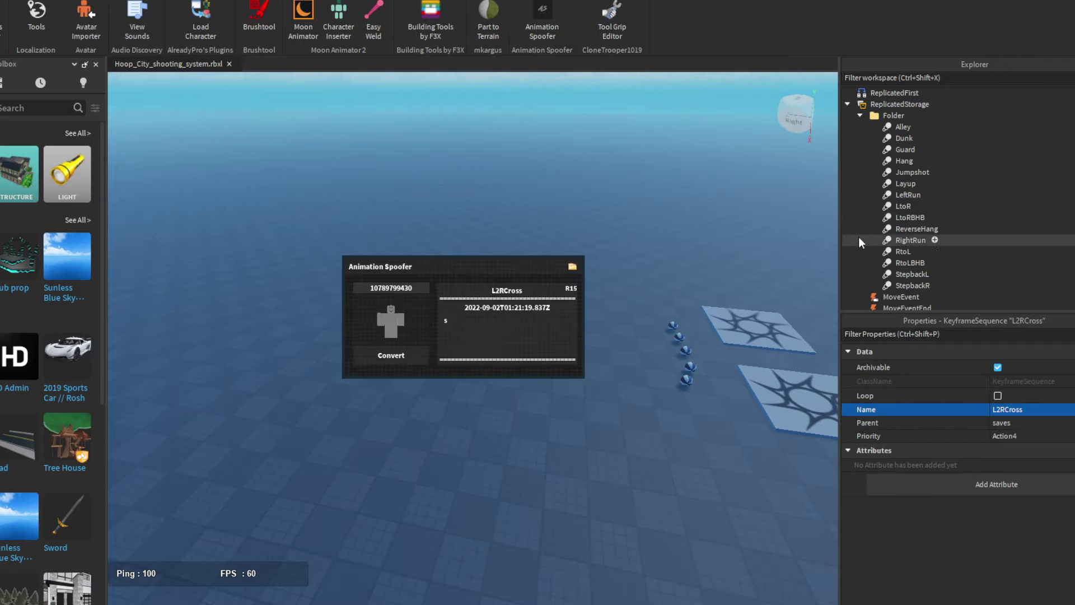
pyautogui.click(903, 206)
pyautogui.doubleClick(1033, 382)
pyautogui.hotkey('ctrl', 'v')
# Republish the LtoRBHB animation as L2RMovingBTB and the ReverseHang animation under its own name through Animation Spoofer, updating their AnimationId values.
pyautogui.click(910, 217)
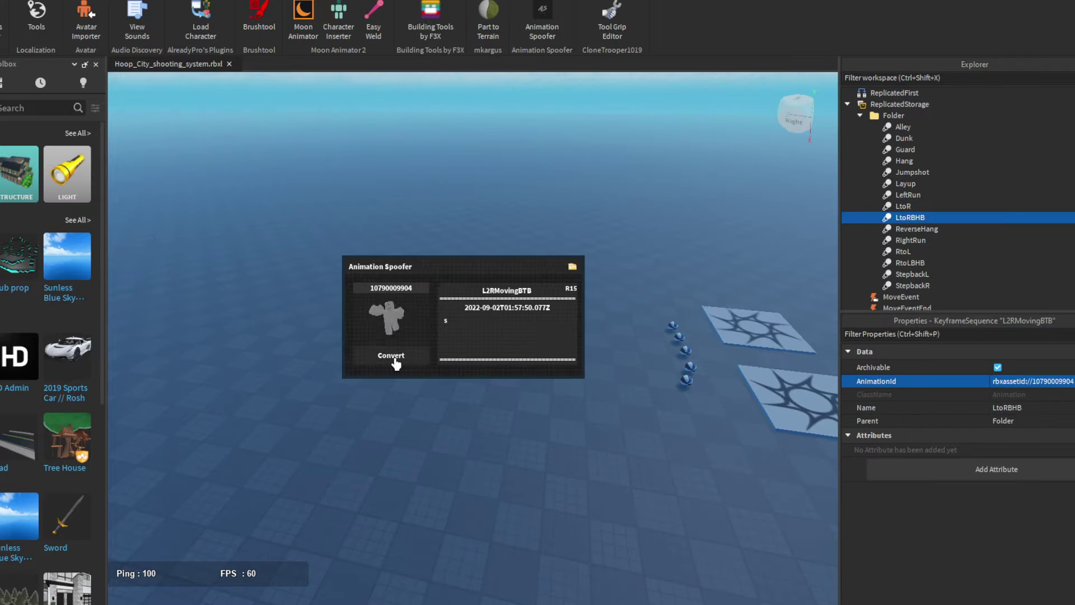
pyautogui.click(396, 361)
pyautogui.click(917, 229)
pyautogui.doubleClick(1052, 380)
pyautogui.click(415, 360)
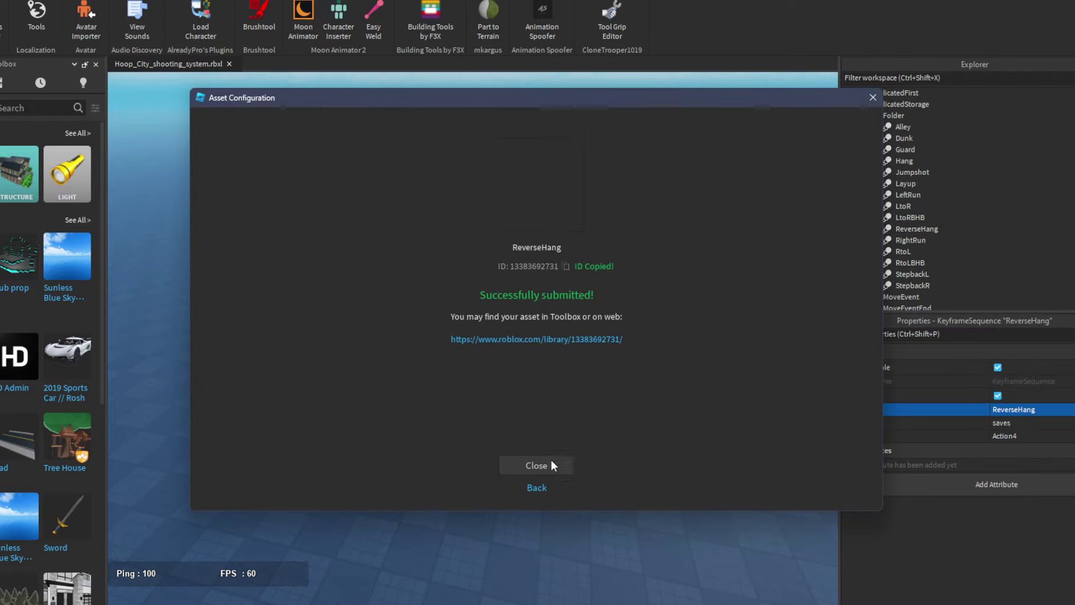
pyautogui.click(555, 458)
pyautogui.click(409, 290)
pyautogui.hotkey('ctrl', 'v')
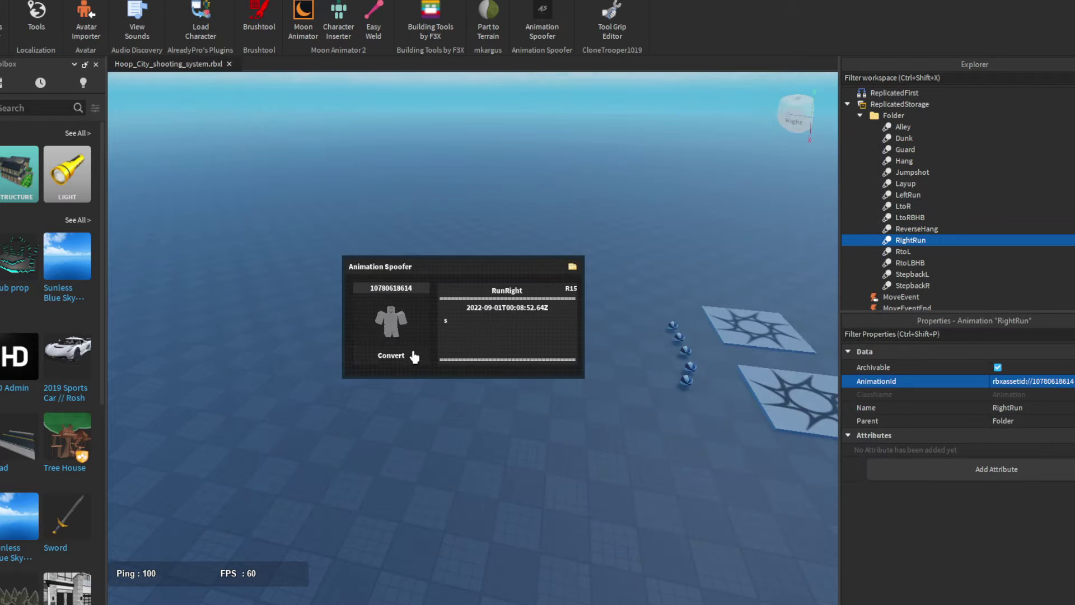
pyautogui.click(419, 356)
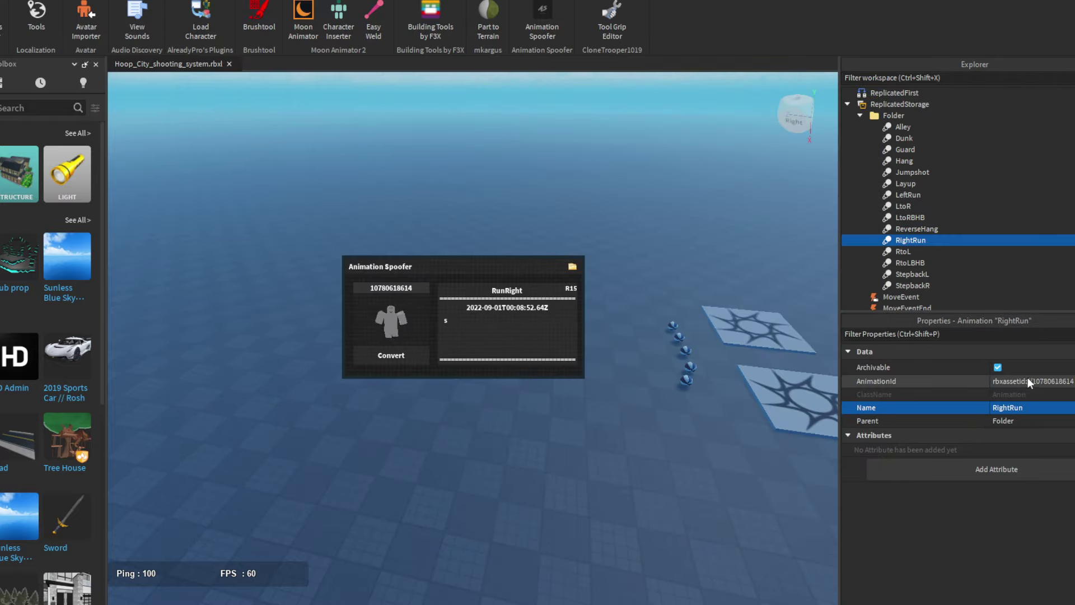
pyautogui.click(1029, 383)
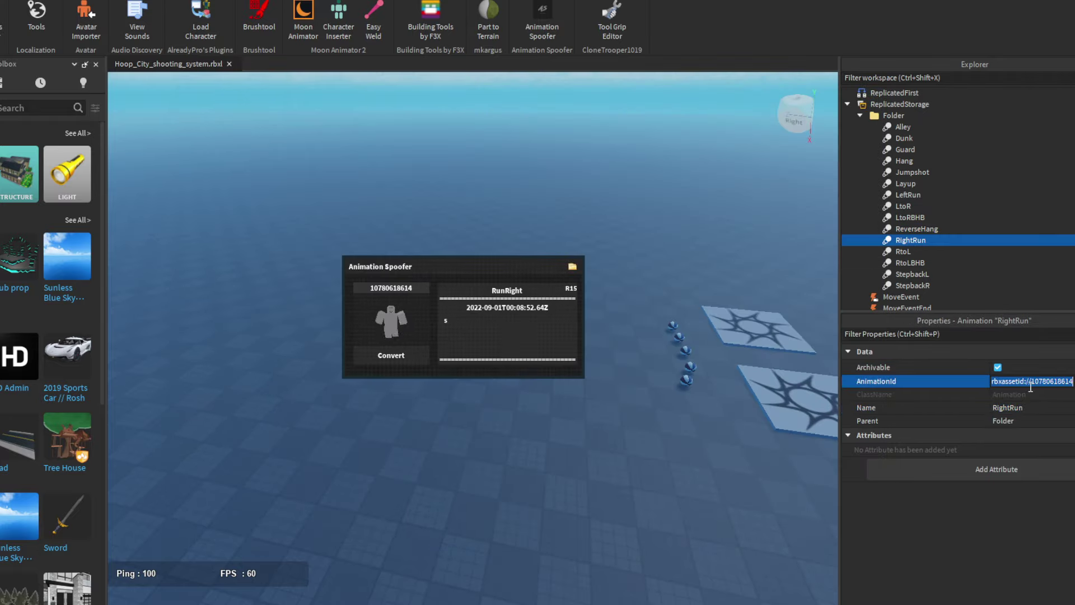
pyautogui.hotkey('ctrl', 'v')
pyautogui.click(905, 253)
pyautogui.hotkey('ctrl', 'c')
pyautogui.click(391, 287)
pyautogui.hotkey('ctrl', 'v')
pyautogui.click(419, 356)
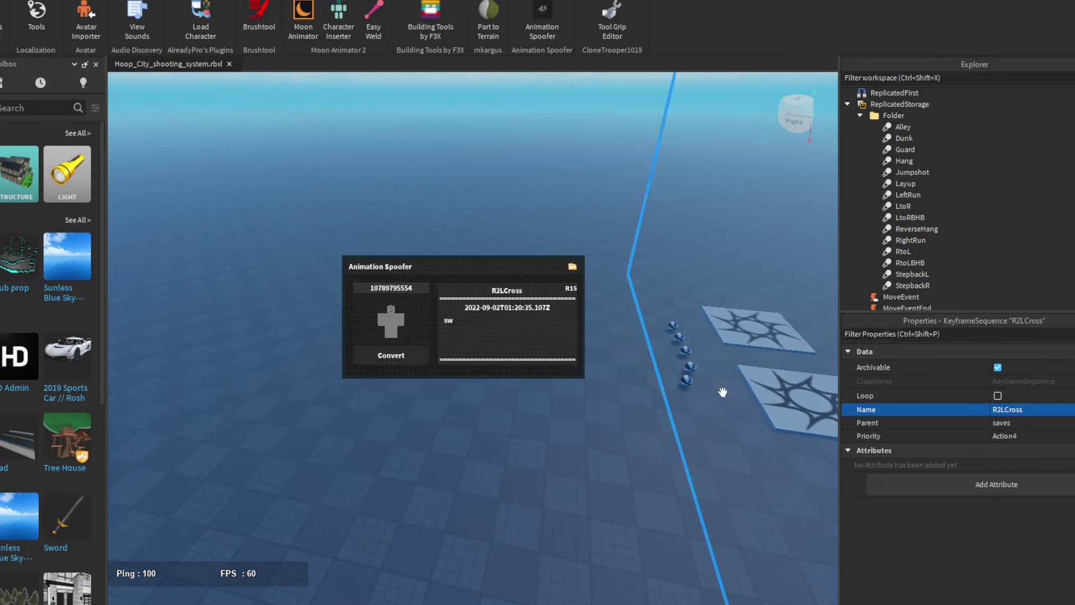
pyautogui.click(910, 263)
pyautogui.click(903, 252)
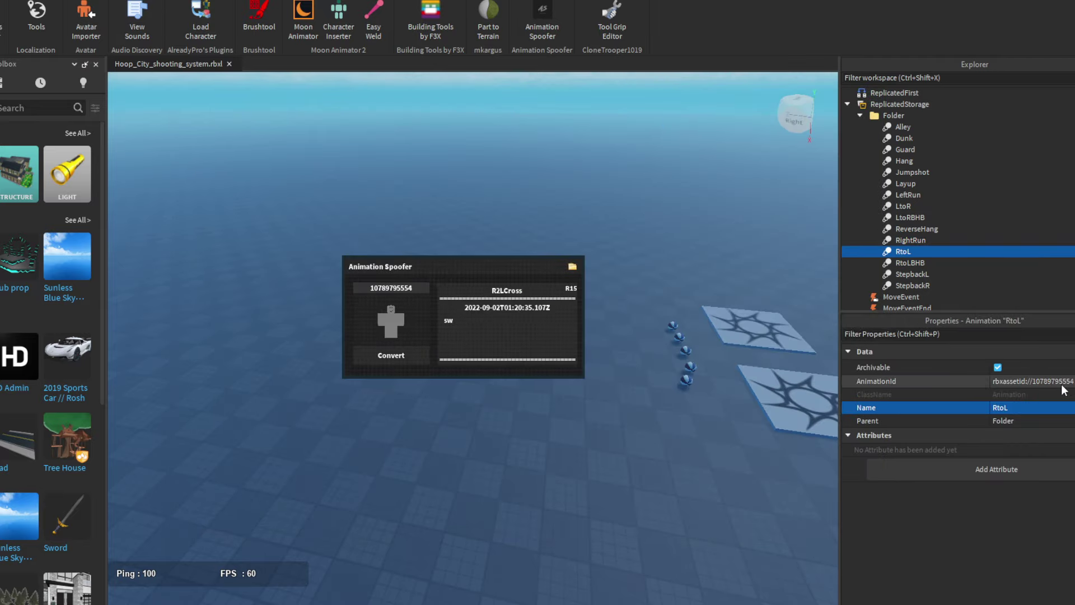
pyautogui.doubleClick(1061, 383)
pyautogui.hotkey('ctrl', 'v')
pyautogui.click(910, 262)
pyautogui.doubleClick(1061, 384)
pyautogui.hotkey('ctrl', 'c')
pyautogui.click(391, 288)
pyautogui.hotkey('ctrl', 'v')
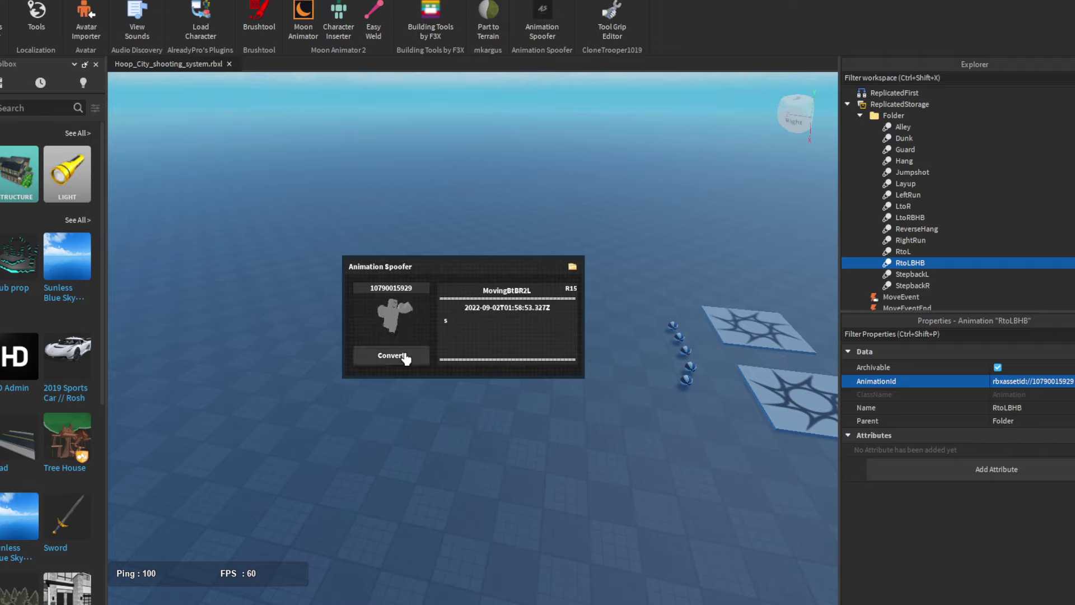
pyautogui.click(406, 357)
pyautogui.click(912, 274)
pyautogui.doubleClick(1049, 380)
pyautogui.hotkey('ctrl', 'c')
pyautogui.click(391, 288)
pyautogui.hotkey('ctrl', 'v')
pyautogui.click(413, 358)
pyautogui.click(552, 451)
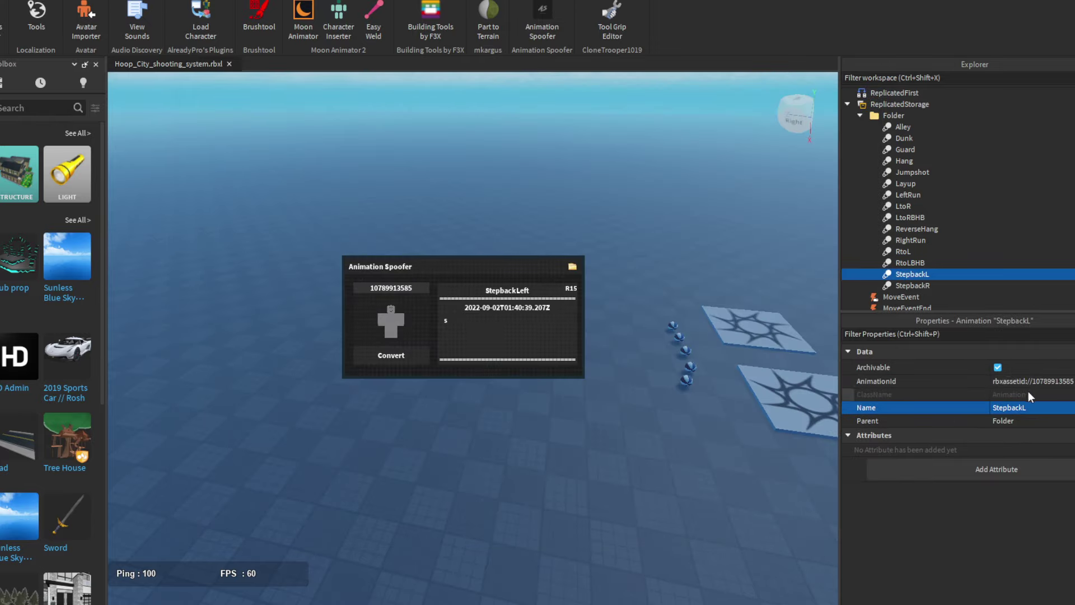
pyautogui.doubleClick(1048, 381)
pyautogui.click(912, 285)
pyautogui.doubleClick(1053, 381)
pyautogui.click(414, 356)
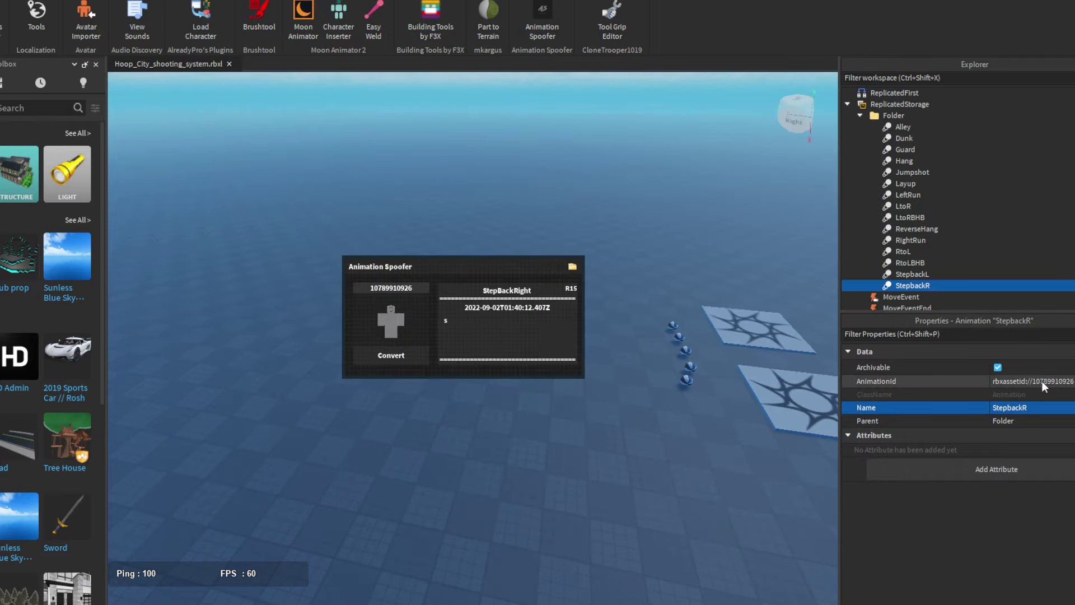
pyautogui.doubleClick(1042, 381)
pyautogui.hotkey('ctrl', 'v')
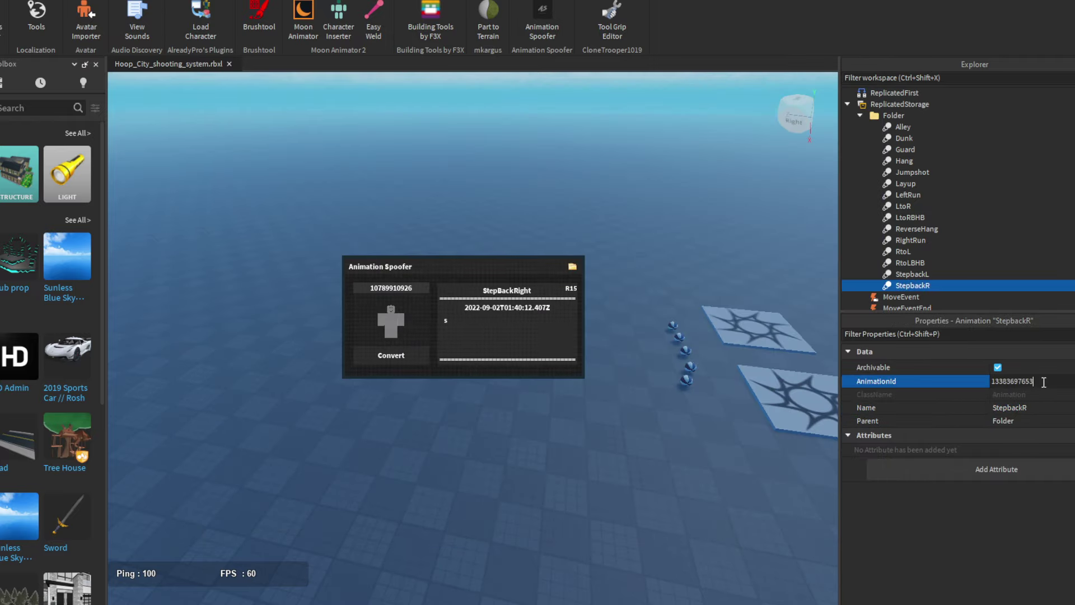
pyautogui.scroll(-6, 893, 248)
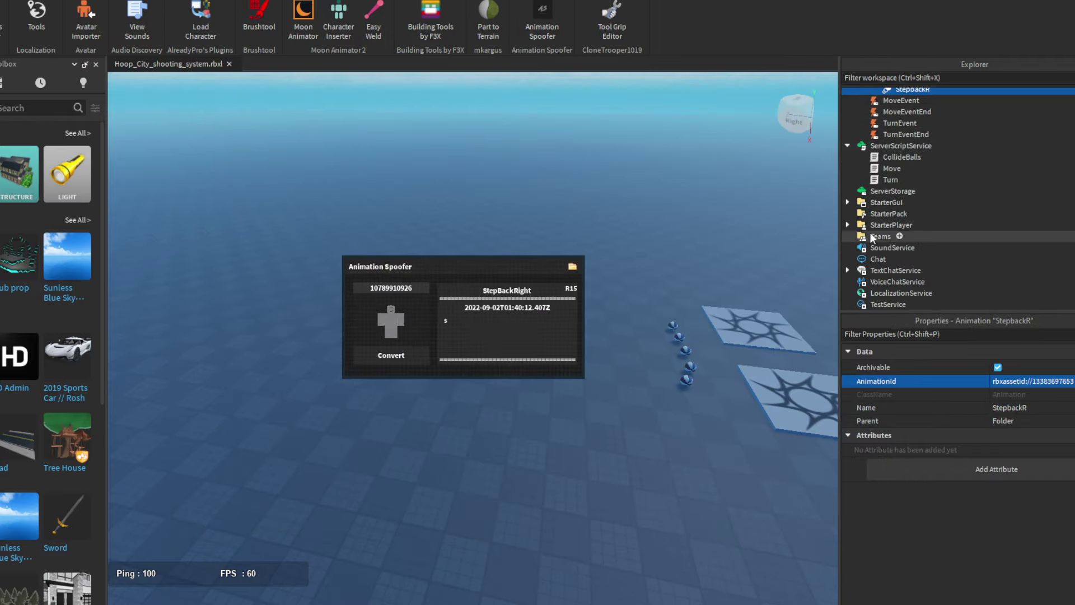
# Browse the Animate script in StarterCharacterScripts and check the AnimationId of JumpAnim.
pyautogui.click(846, 202)
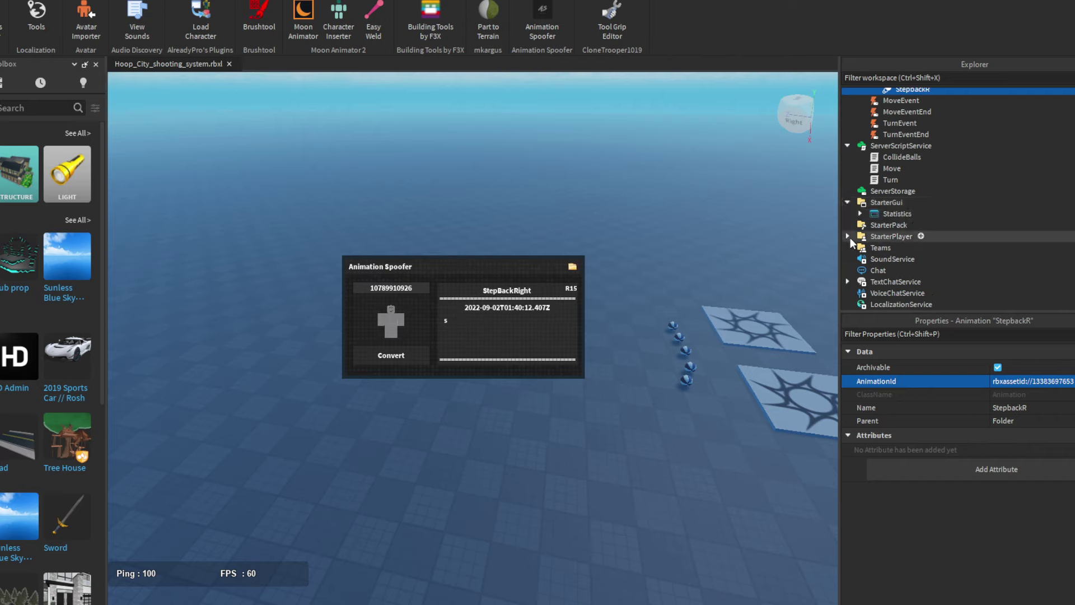
pyautogui.click(848, 236)
pyautogui.click(860, 249)
pyautogui.scroll(-8, 861, 257)
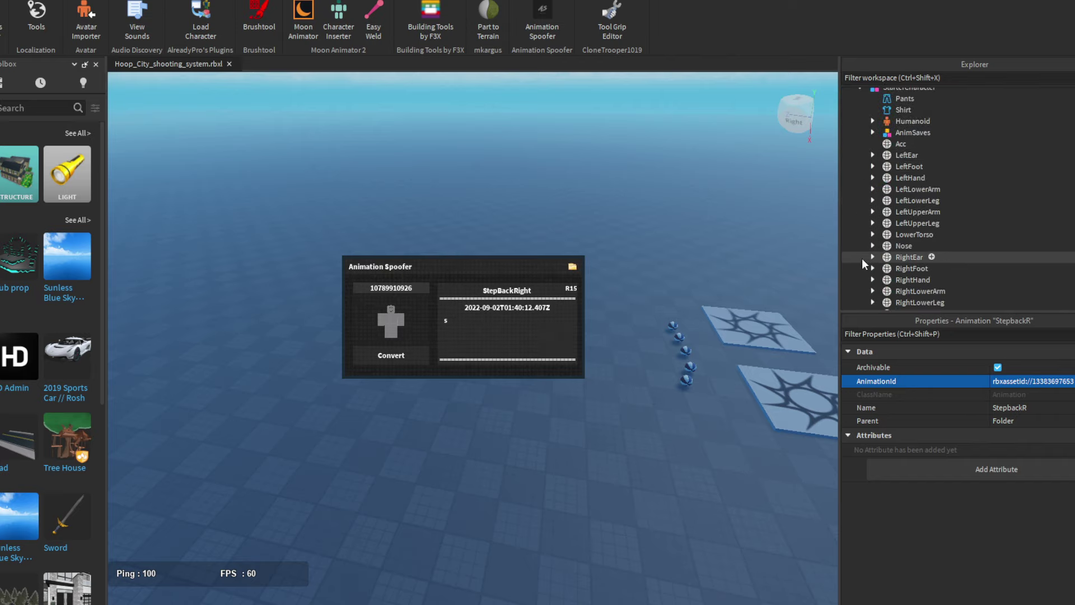
pyautogui.click(860, 213)
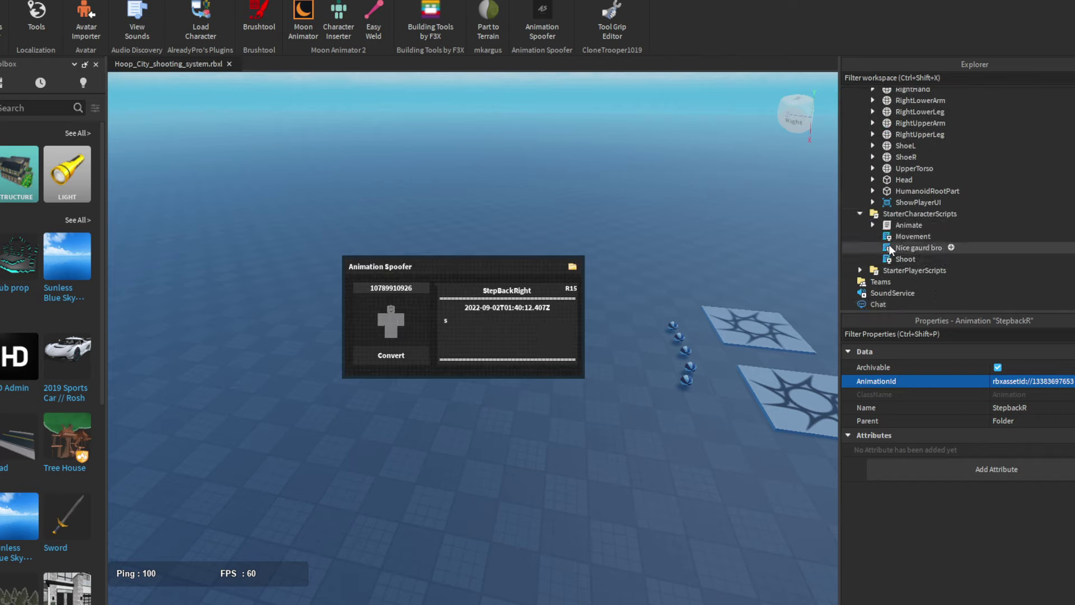
pyautogui.click(873, 225)
pyautogui.scroll(-3, 899, 257)
pyautogui.click(886, 251)
pyautogui.click(937, 263)
pyautogui.scroll(-3, 934, 267)
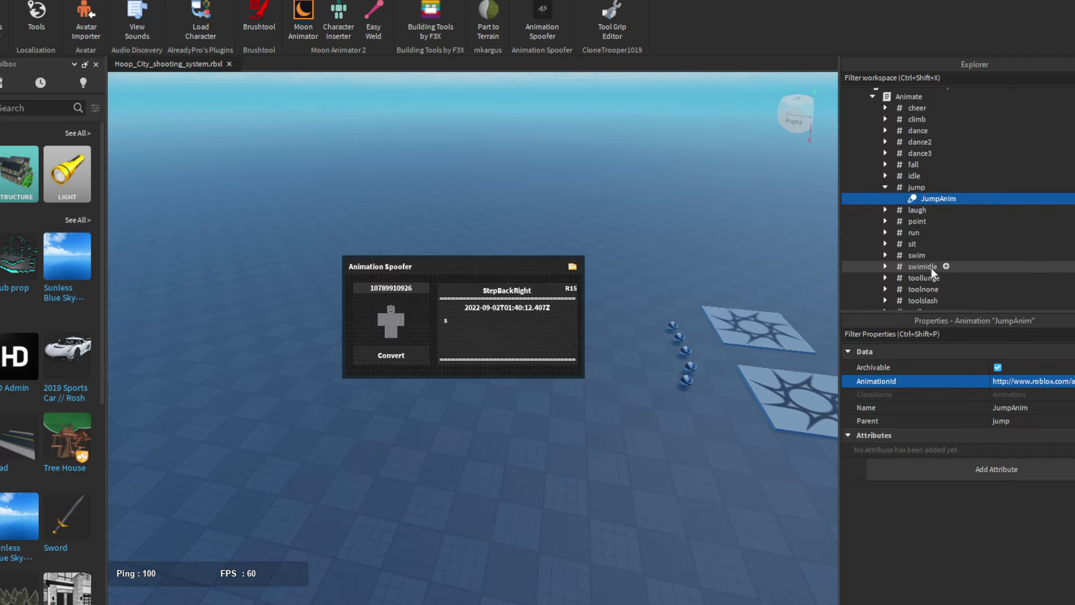
pyautogui.click(888, 233)
pyautogui.scroll(-3, 892, 243)
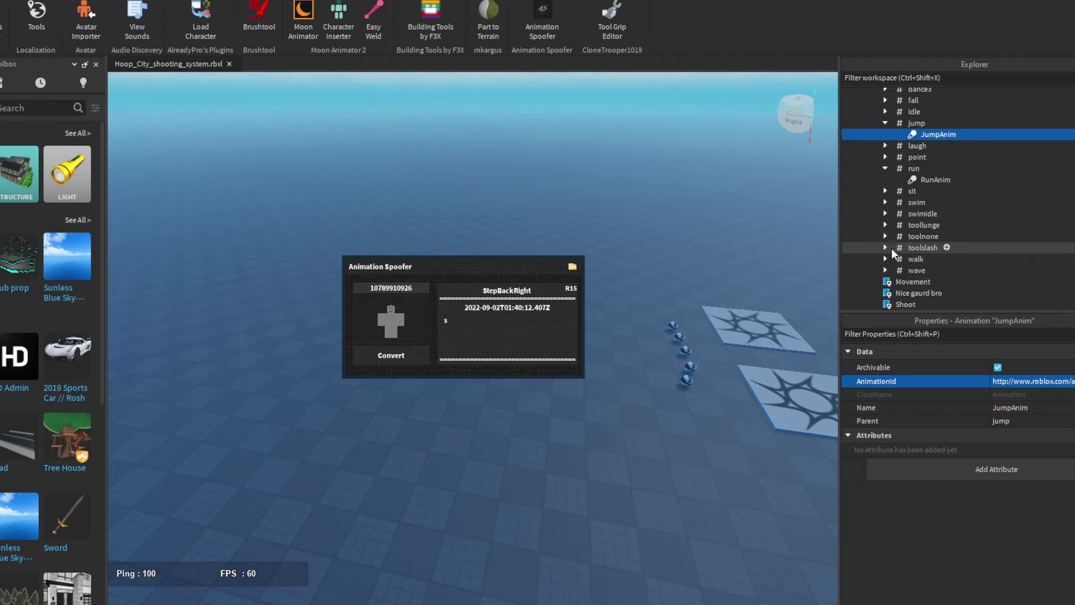
pyautogui.click(890, 258)
pyautogui.click(885, 259)
pyautogui.click(936, 270)
pyautogui.doubleClick(1008, 380)
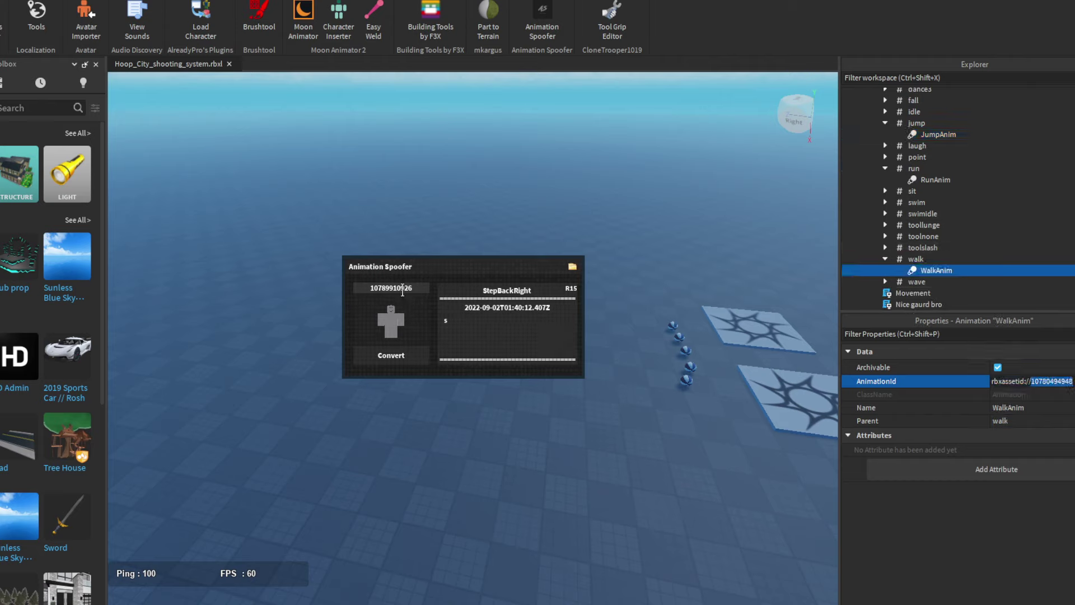
pyautogui.click(407, 359)
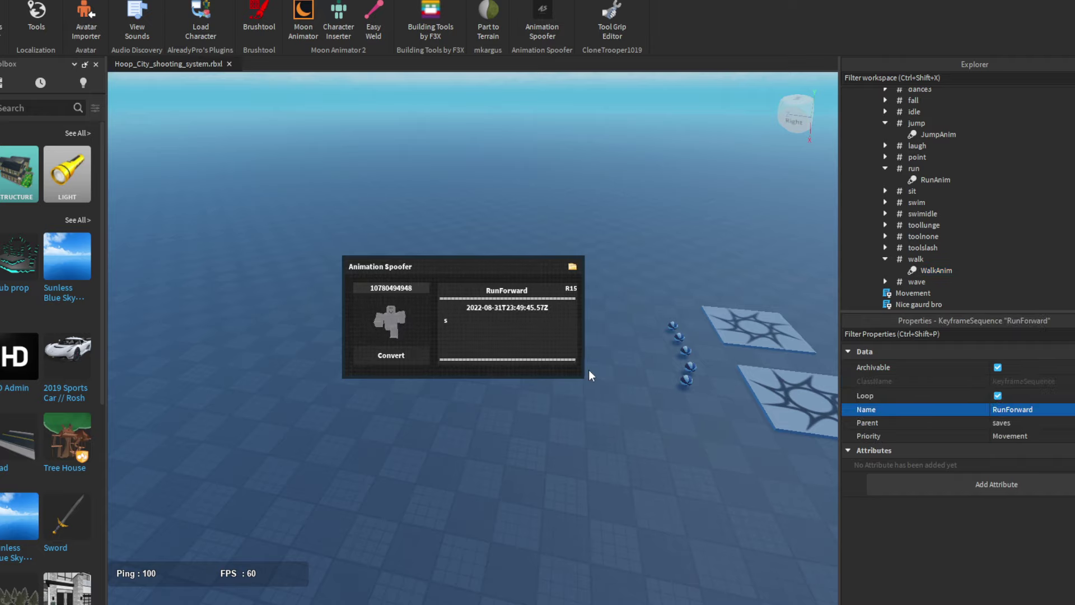
pyautogui.click(817, 485)
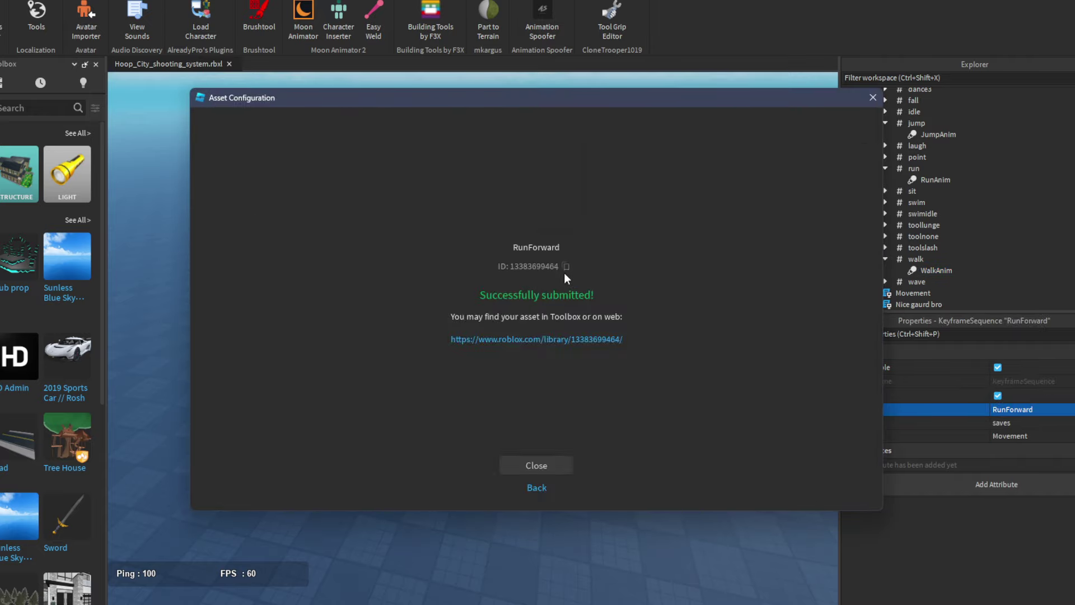
pyautogui.click(561, 463)
pyautogui.click(935, 270)
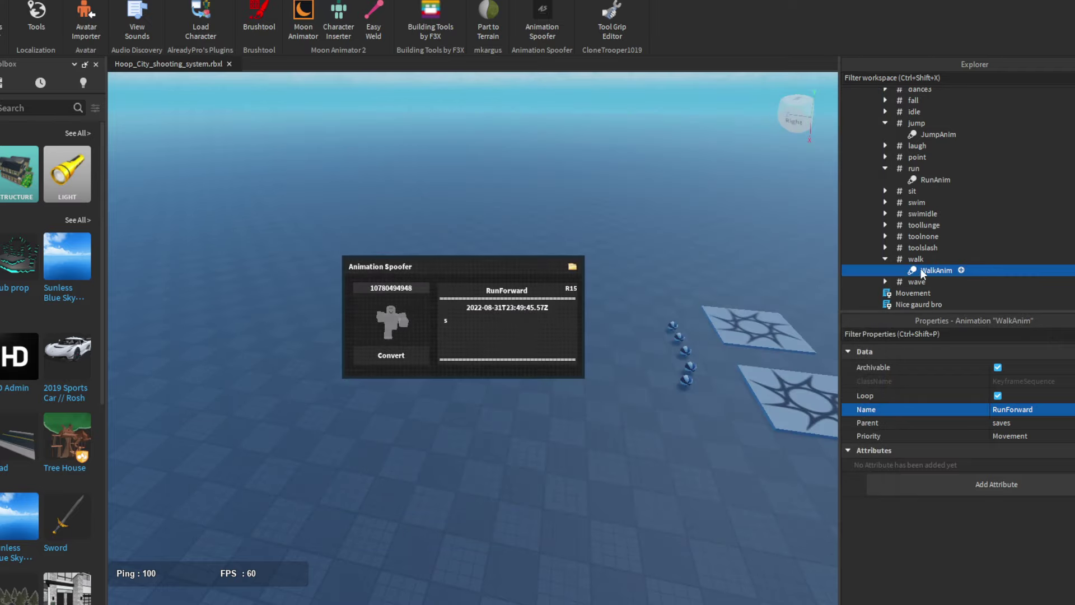
pyautogui.click(1062, 380)
pyautogui.hotkey('ctrl', 'v')
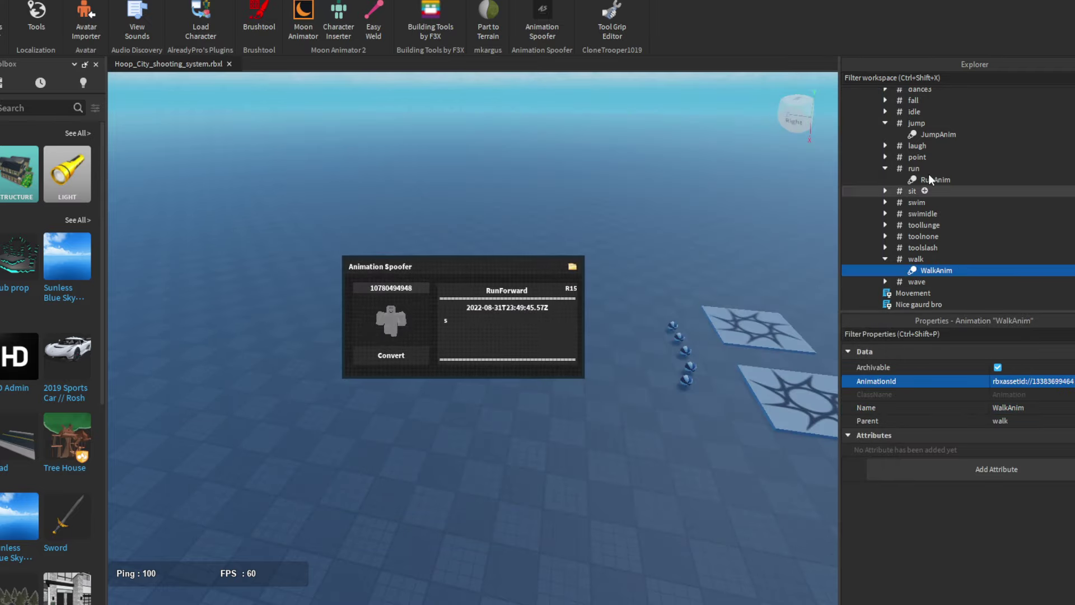
# Select the AnimationId of RunAnim to inspect it and close Animation Spoofer.
pyautogui.click(914, 168)
pyautogui.click(936, 179)
pyautogui.click(1066, 382)
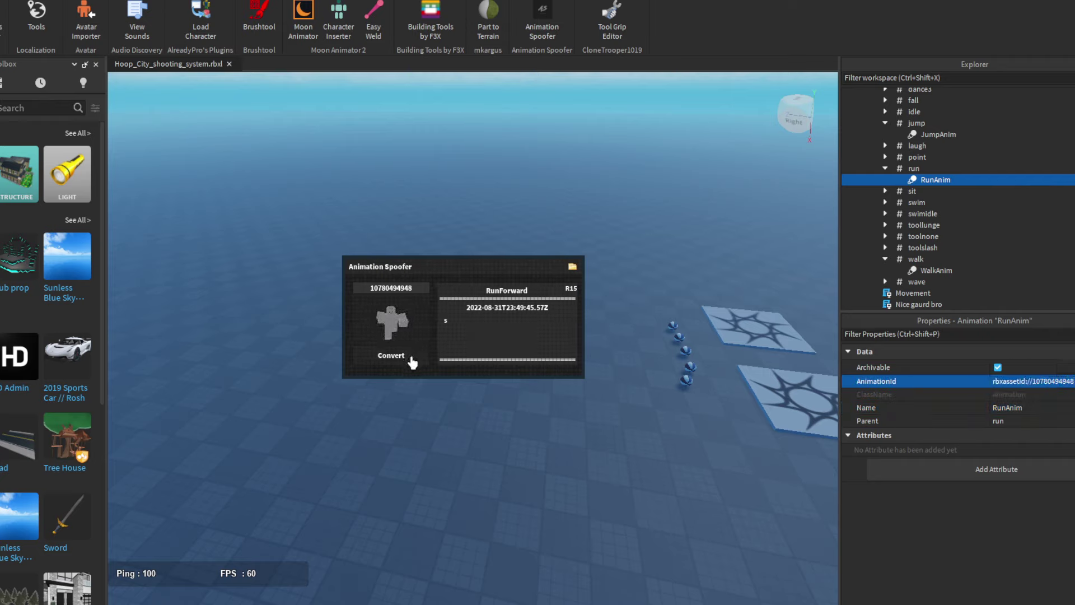
pyautogui.click(636, 275)
pyautogui.click(544, 21)
pyautogui.click(547, 27)
pyautogui.click(545, 28)
# Save the place to Roblox as a new game named test.
pyautogui.click(91, 2)
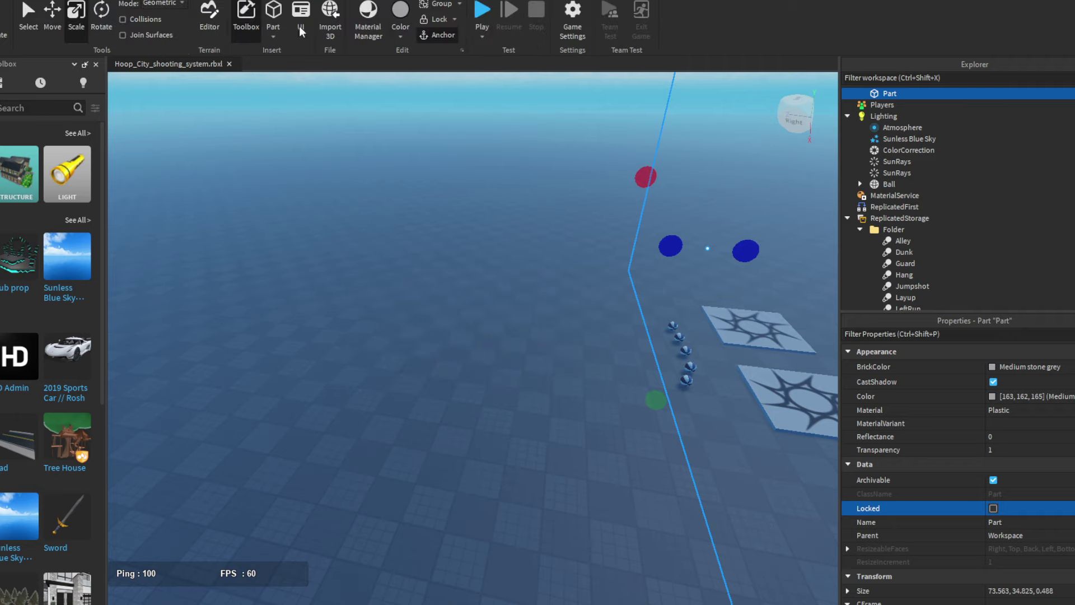
pyautogui.click(587, 22)
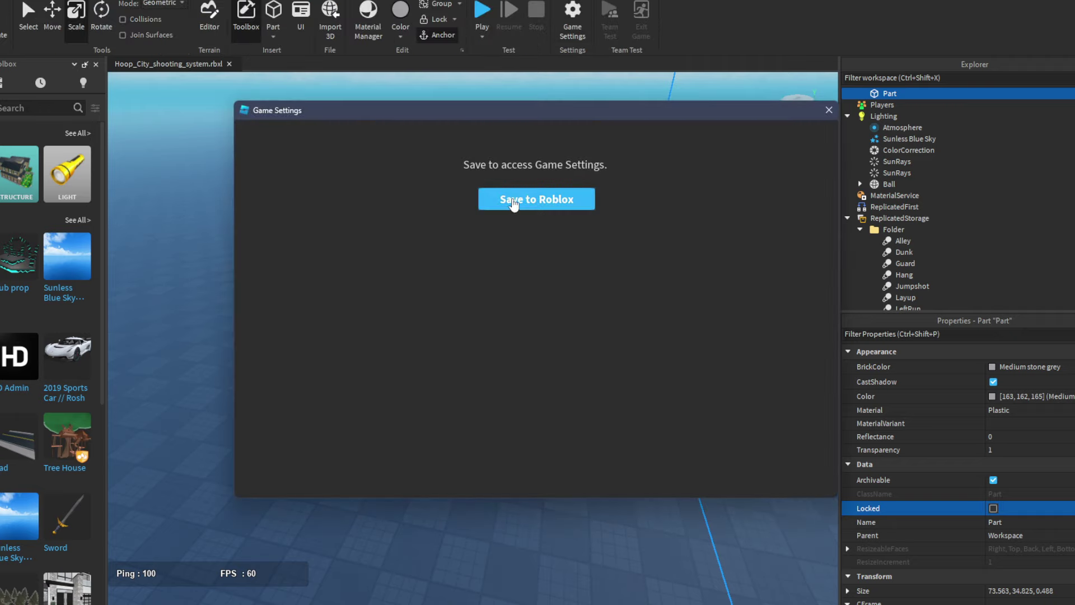
pyautogui.click(514, 200)
pyautogui.write('te')
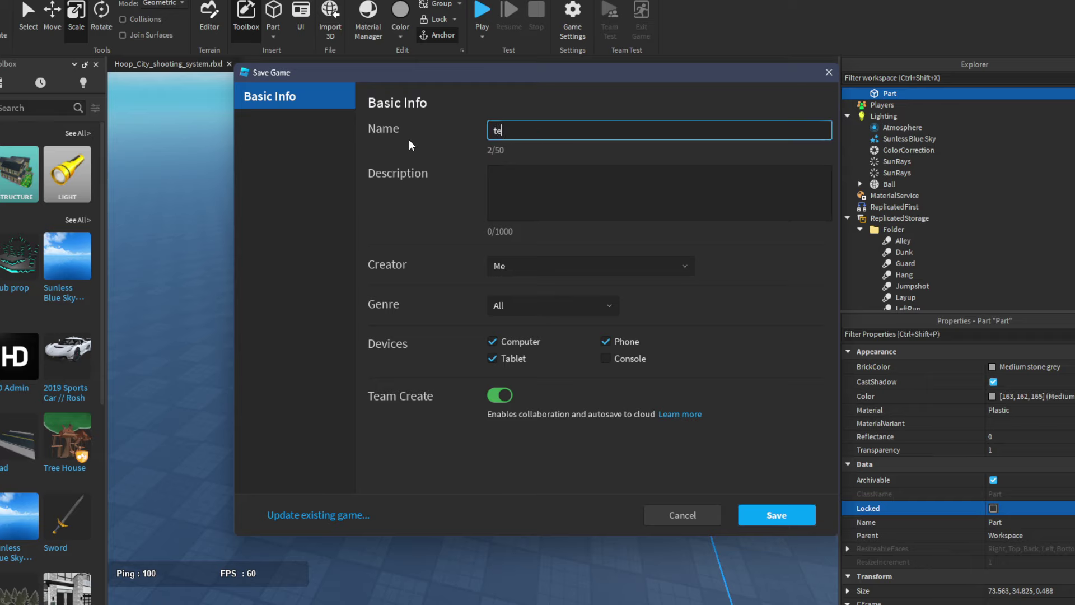
pyautogui.write('st')
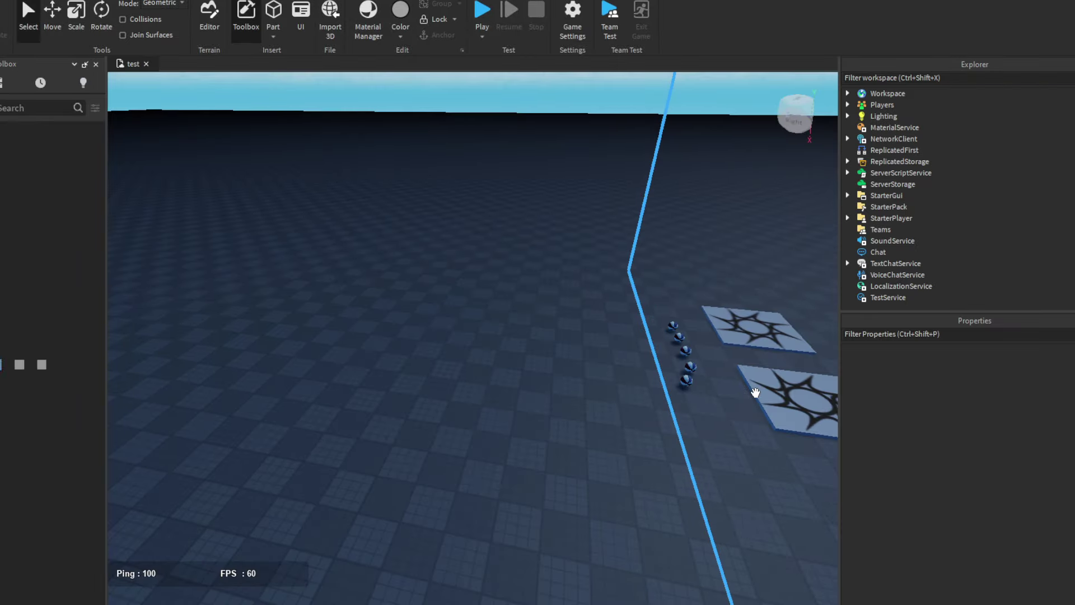
# Switch the first Security option in the game settings and save the settings.
pyautogui.click(573, 17)
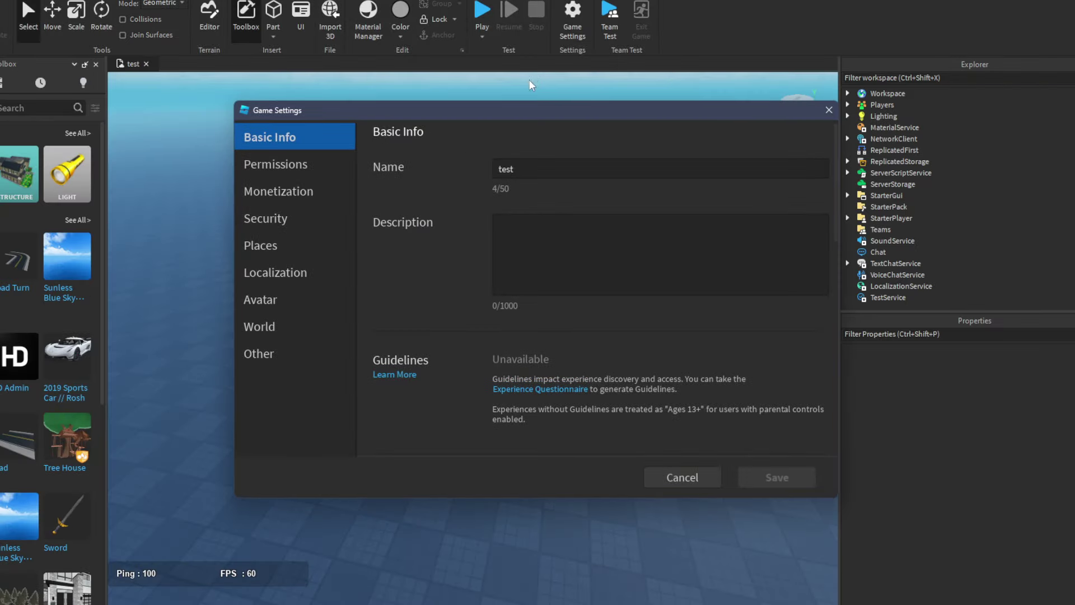
pyautogui.click(285, 219)
pyautogui.click(505, 166)
pyautogui.click(773, 477)
# Start a playtest and test a jump shot at the hoop from the spawn pad.
pyautogui.click(492, 19)
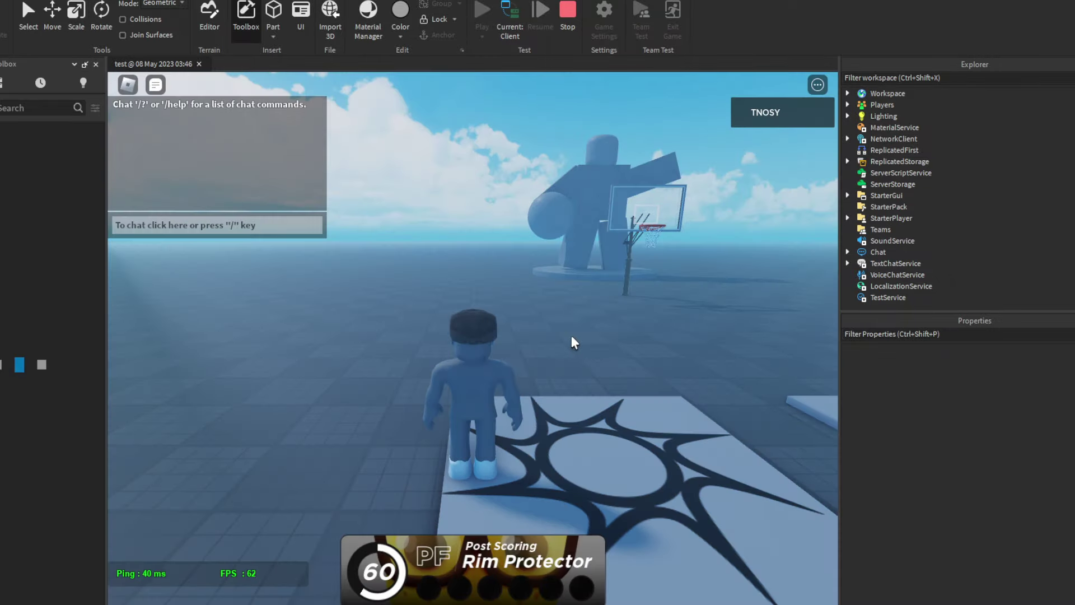
pyautogui.moveTo(571, 336); pyautogui.dragTo(571, 336, button='right')
pyautogui.scroll(-3, 572, 336)
pyautogui.scroll(1, 572, 336)
pyautogui.press('d')
pyautogui.press('w')
pyautogui.press('w')
pyautogui.press('e')
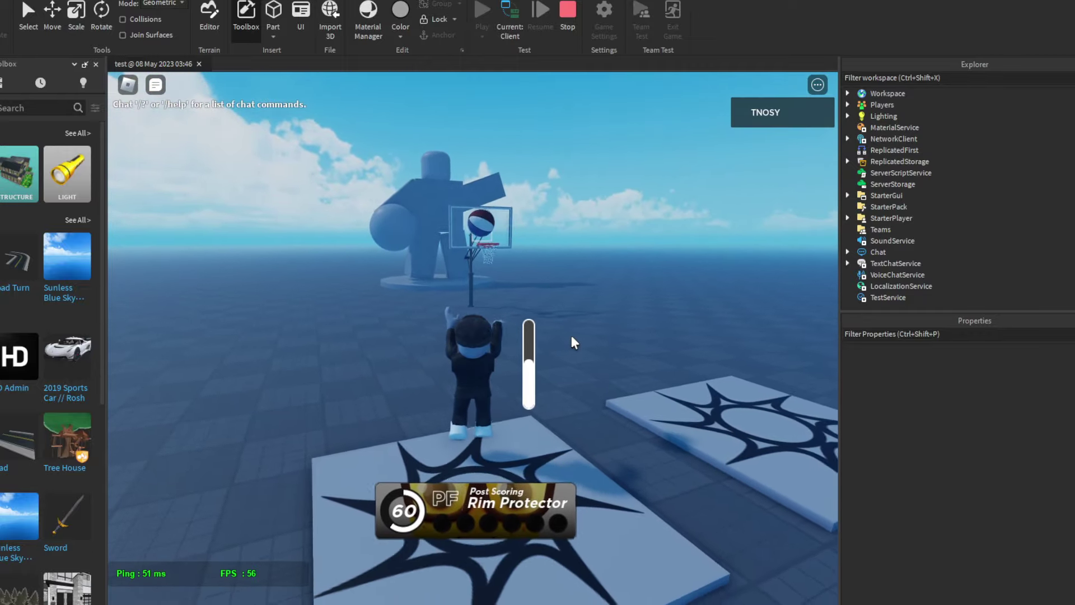
# Walk past the row of basketballs towards the hoop and test a jump shot from the open floor.
pyautogui.press('s')
pyautogui.press('d')
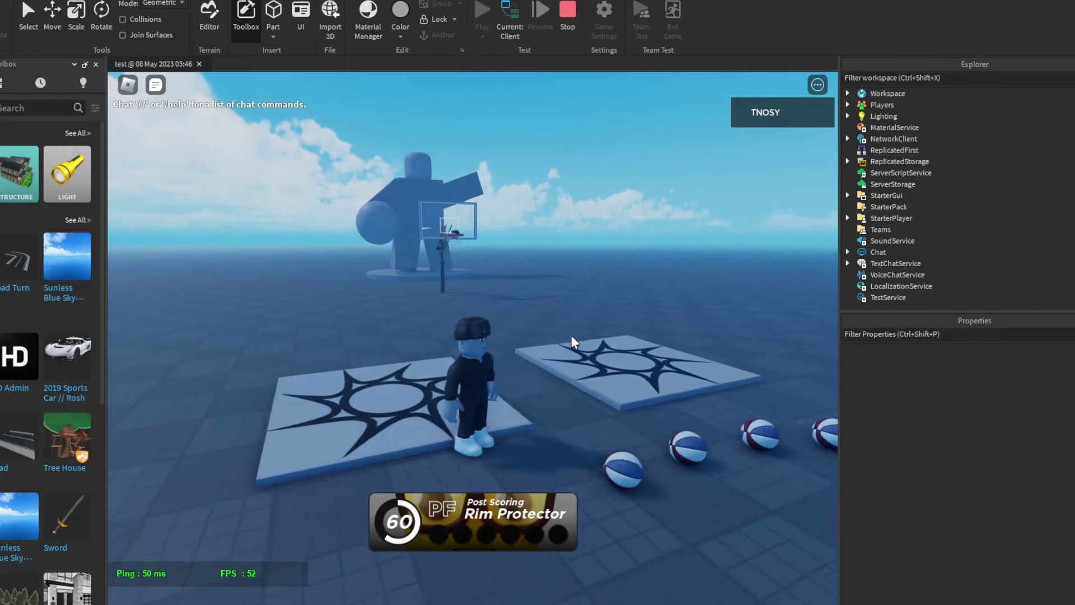
pyautogui.moveTo(571, 336); pyautogui.dragTo(571, 336, button='right')
pyautogui.press('w')
pyautogui.press('w')
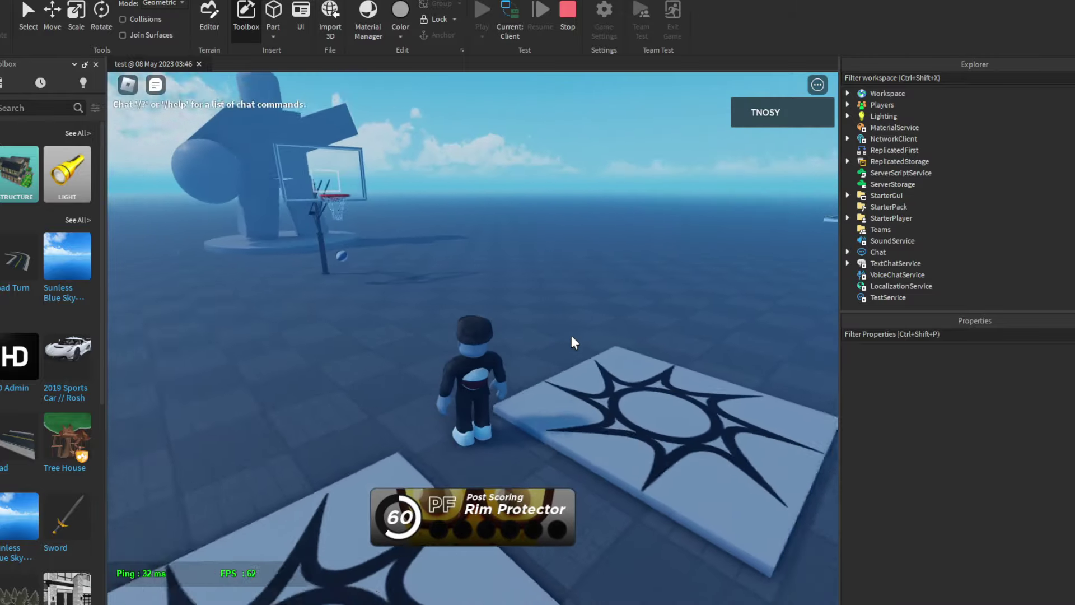
pyautogui.press('e')
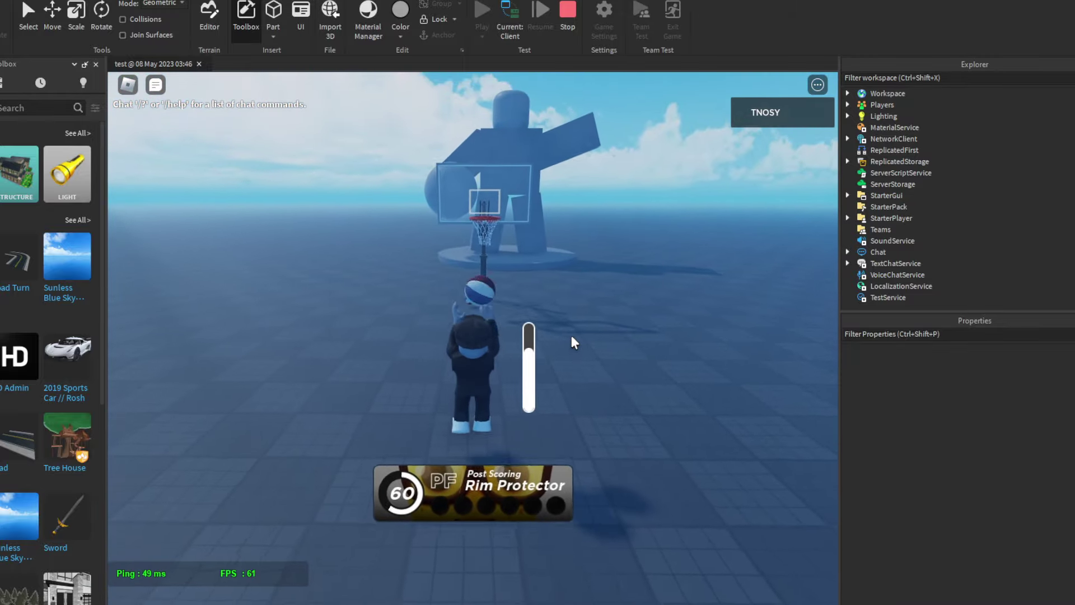
# Go back for another ball, carry it to the basket and shoot beside the hoop.
pyautogui.press('s')
pyautogui.press('s')
pyautogui.moveTo(572, 336); pyautogui.dragTo(571, 336, button='right')
pyautogui.press('d')
pyautogui.press('w')
pyautogui.press('w')
pyautogui.press('d')
pyautogui.press('e')
pyautogui.press('w')
pyautogui.press('d')
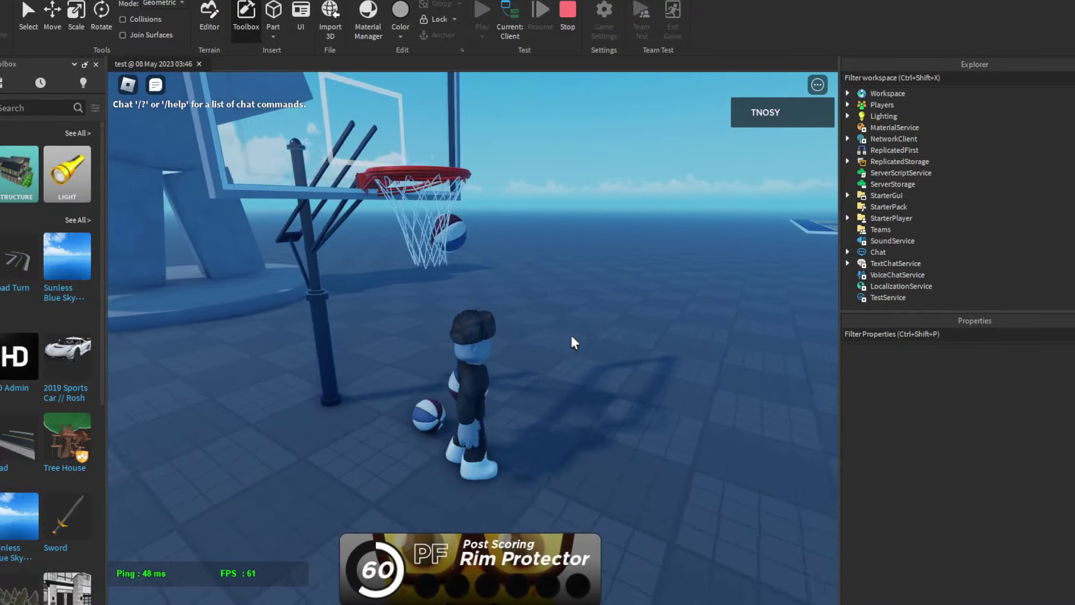
# Test the layup animation with a one-handed shot while running at the hoop.
pyautogui.press('s')
pyautogui.press('e')
pyautogui.press('e')
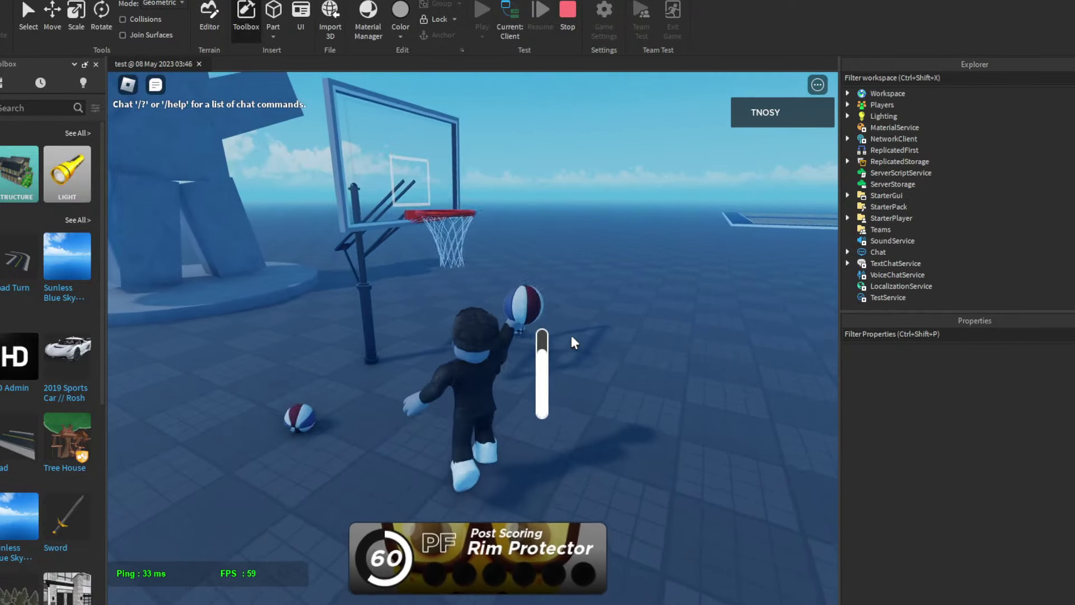
pyautogui.press('w')
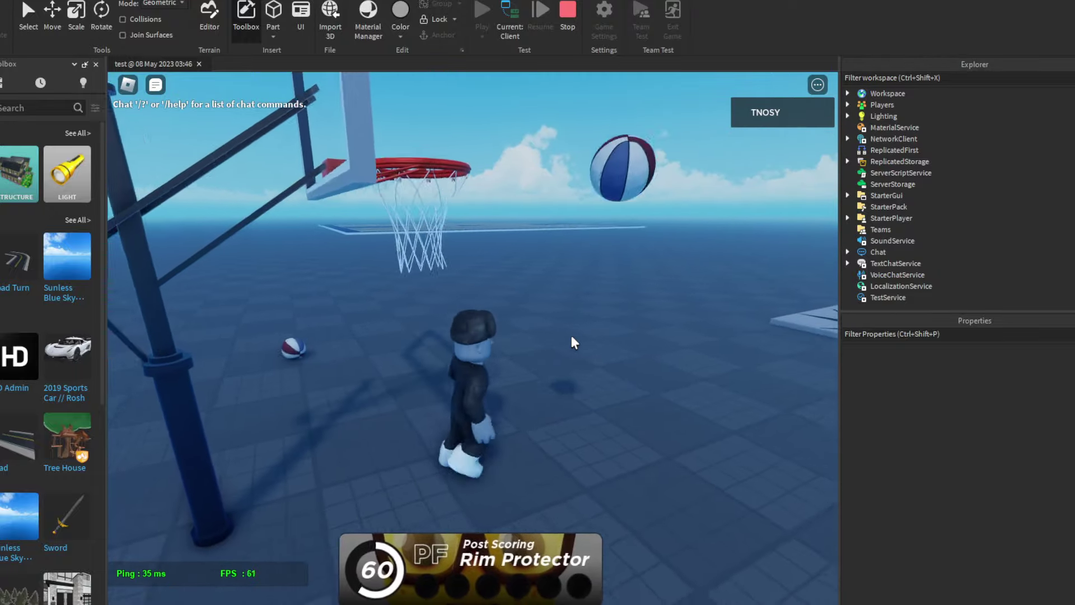
# Back away from the hoop and test another close-range shot on the move.
pyautogui.press('s')
pyautogui.press('d')
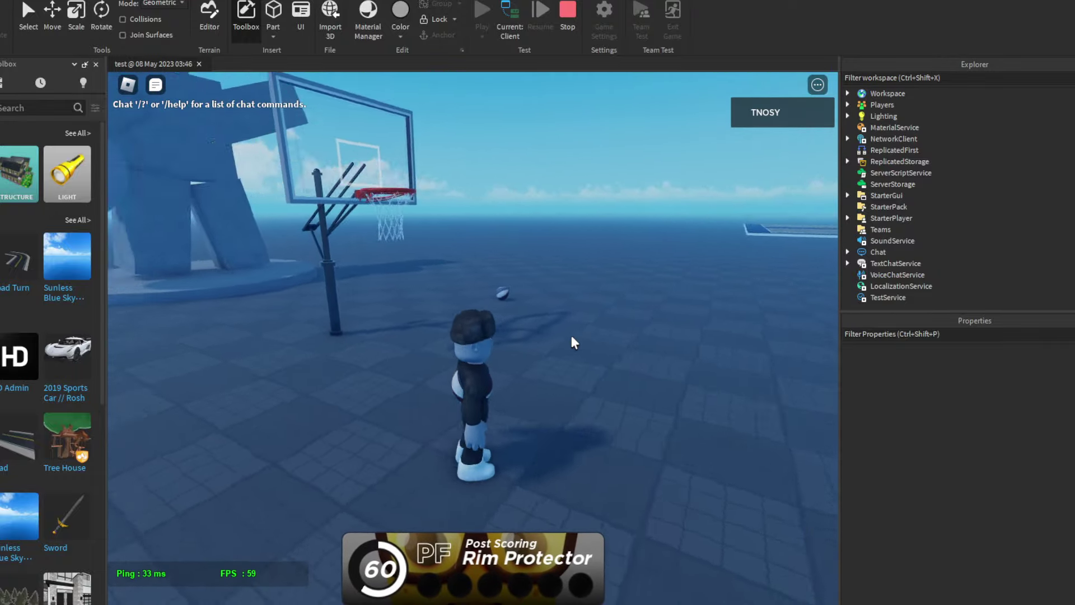
pyautogui.press('w')
pyautogui.press('e')
pyautogui.press('d')
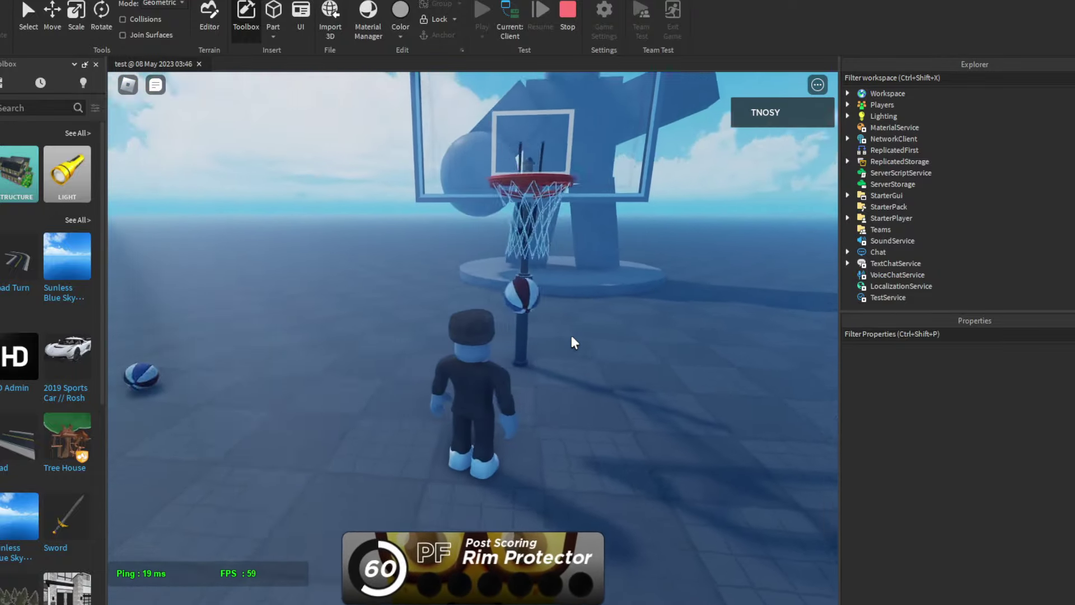
pyautogui.press('s')
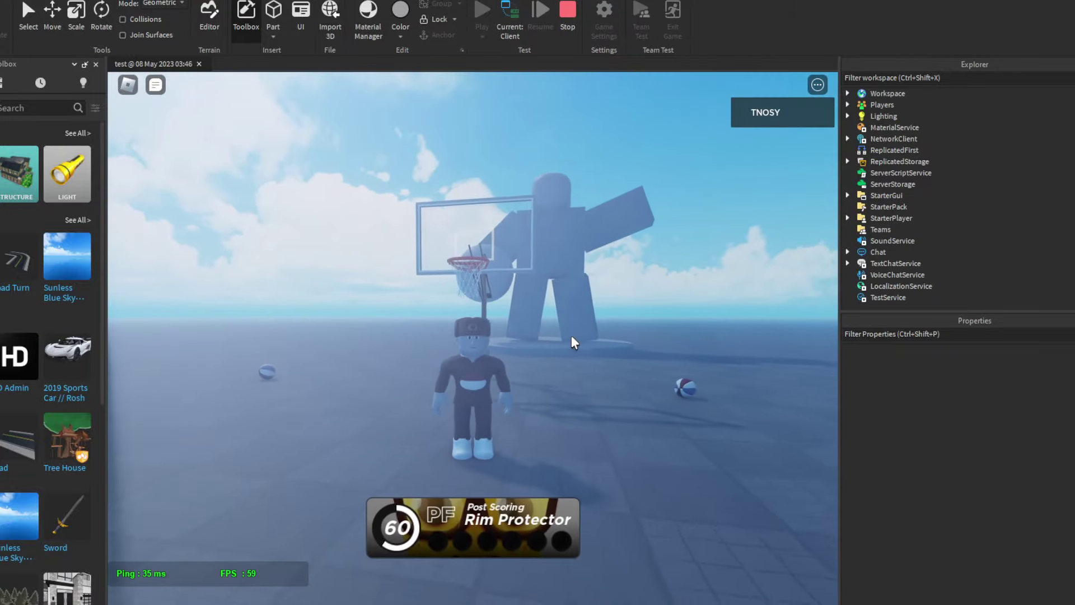
# Shoot while approaching the hoop from the front, circle around and test a layup from the side.
pyautogui.press('w')
pyautogui.press('e')
pyautogui.press('w')
pyautogui.moveTo(571, 336); pyautogui.dragTo(562, 336, button='right')
pyautogui.press('s')
pyautogui.press('e')
pyautogui.press('w')
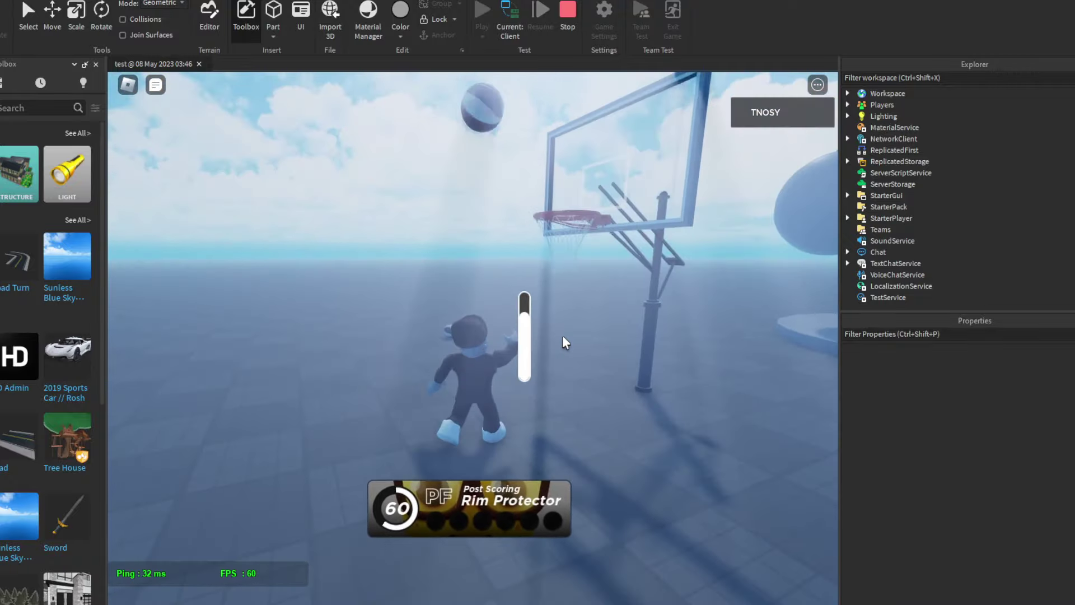
# Run at the hoop again to repeat the side layup, and back away from it.
pyautogui.press('s')
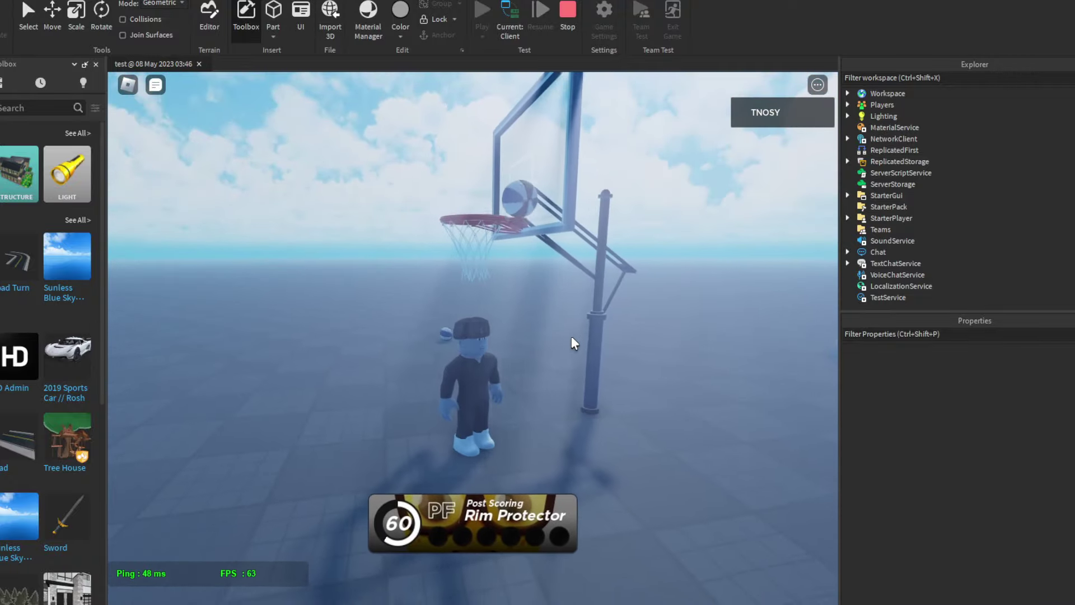
pyautogui.press('w')
pyautogui.press('e')
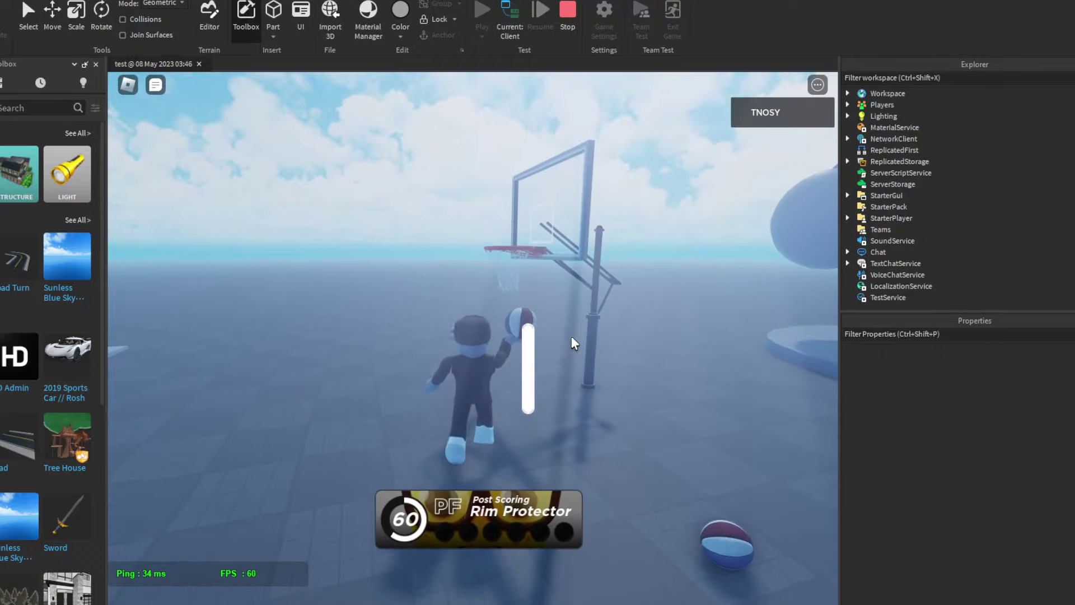
pyautogui.moveTo(571, 338); pyautogui.dragTo(569, 337, button='right')
pyautogui.press('s')
# Shoot from in front of the hoop and move the character back across the floor.
pyautogui.press('w')
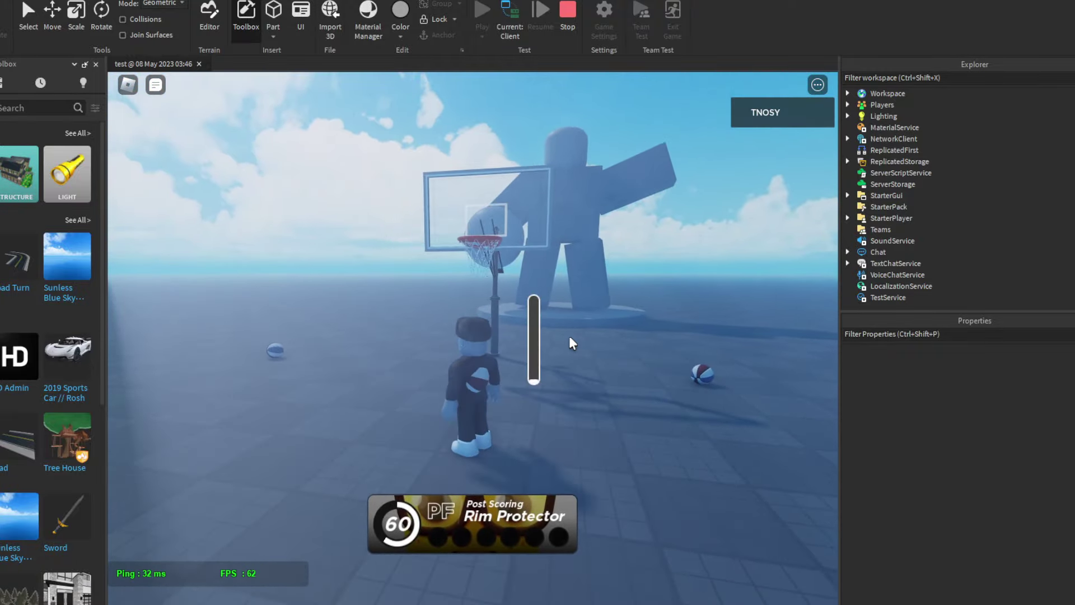
pyautogui.press('e')
pyautogui.moveTo(569, 338); pyautogui.dragTo(569, 337, button='right')
pyautogui.press('s')
pyautogui.press('d')
pyautogui.press('s')
pyautogui.press('a')
pyautogui.press('a')
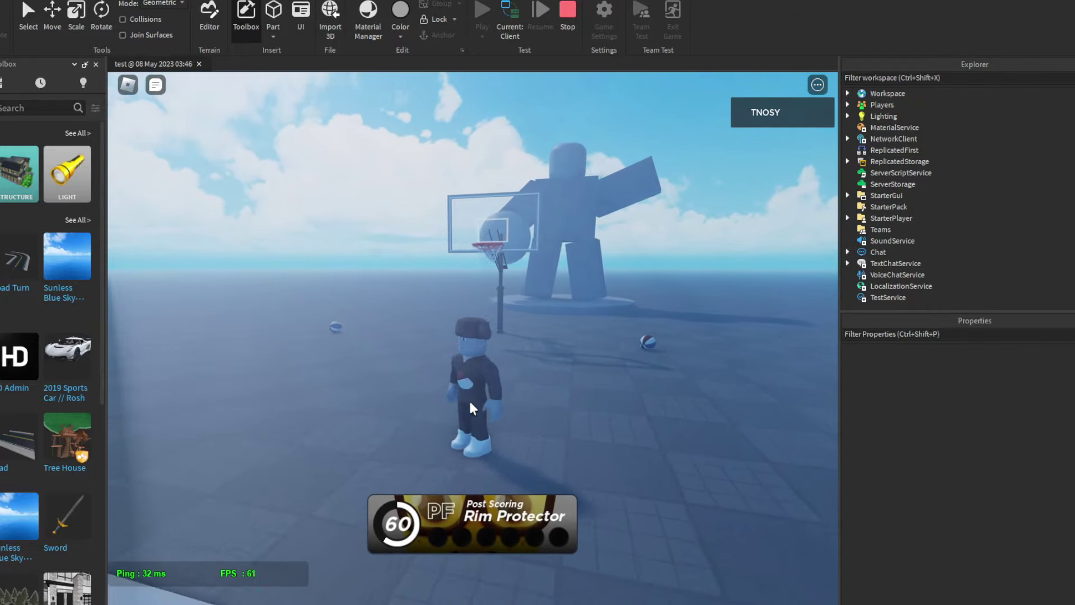
# Test a two-handed jump shot facing the hoop and stop the playtest.
pyautogui.press('s')
pyautogui.press('a')
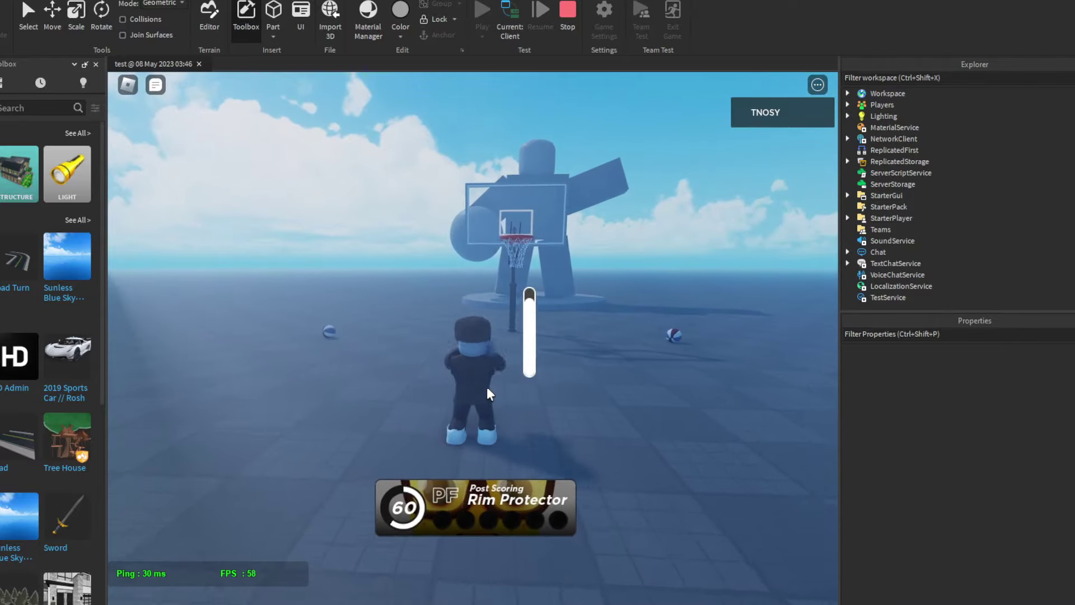
pyautogui.press('w')
pyautogui.click(486, 386)
pyautogui.press('w')
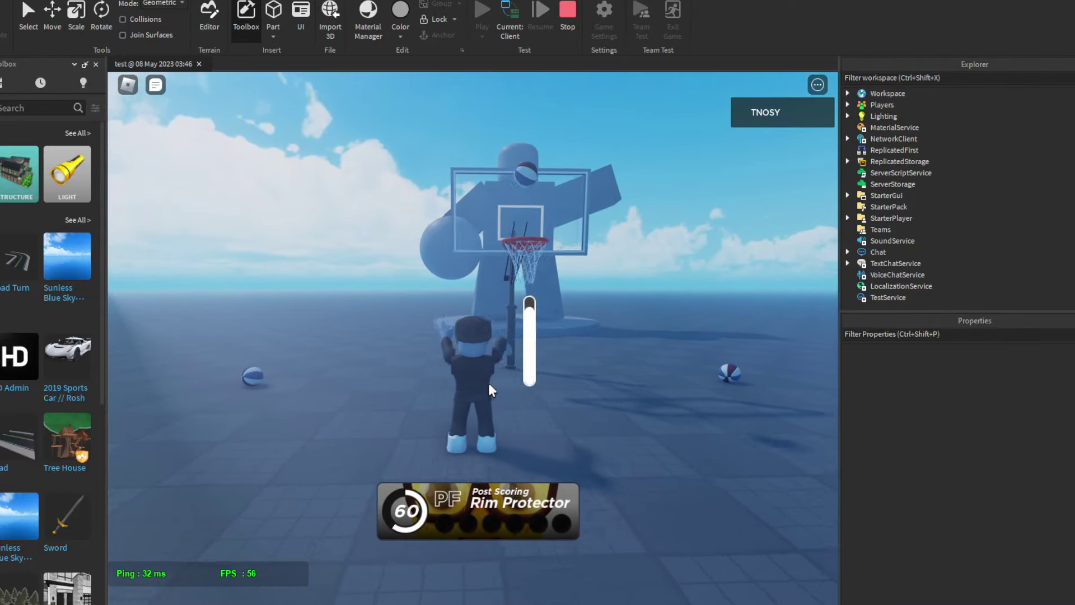
pyautogui.moveTo(488, 382); pyautogui.dragTo(488, 382, button='right')
pyautogui.press('a')
pyautogui.click(568, 17)
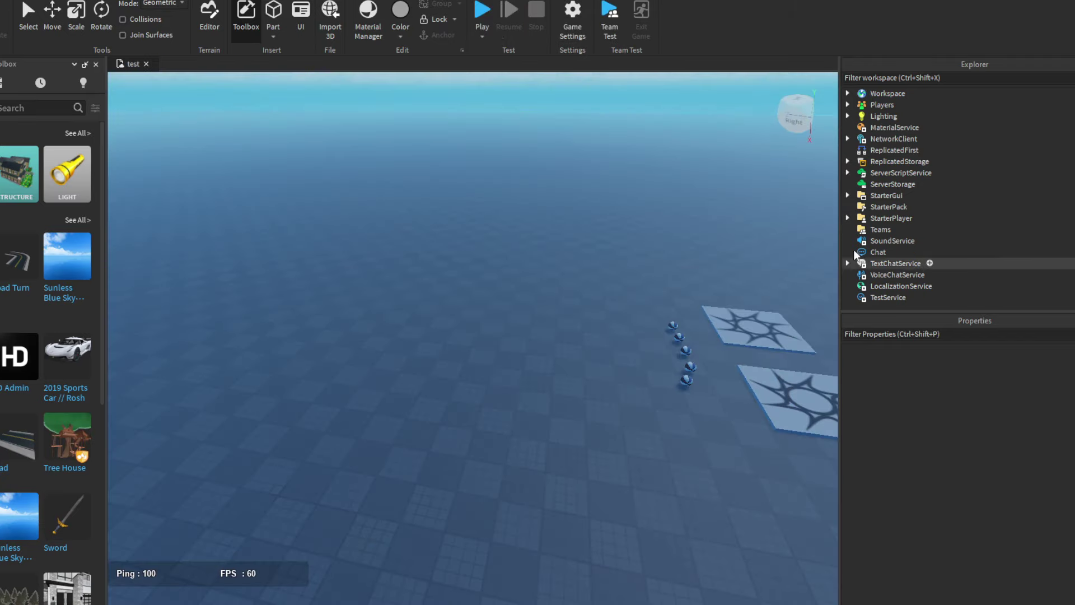
# Expand StarterPlayer and look through the parts inside StarterCharacter.
pyautogui.click(848, 195)
pyautogui.click(848, 195)
pyautogui.click(848, 217)
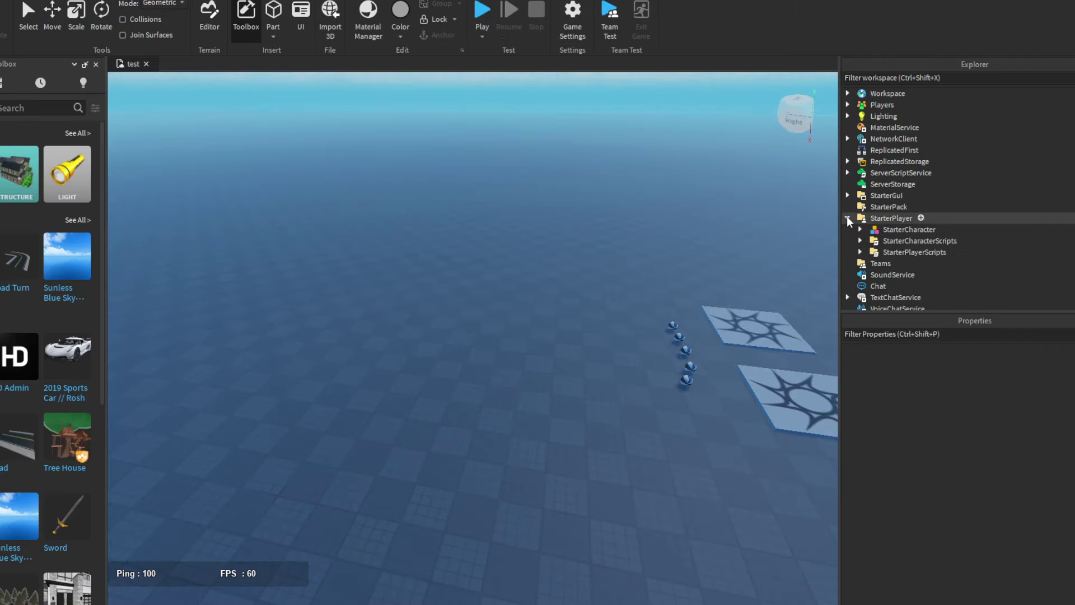
pyautogui.click(859, 230)
pyautogui.doubleClick(858, 222)
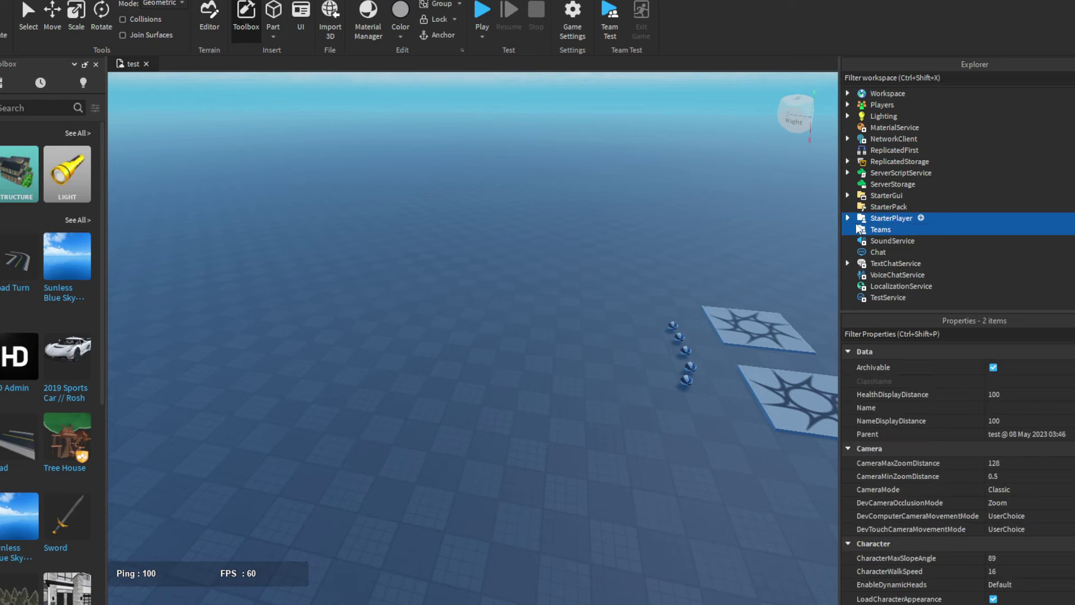
pyautogui.click(848, 218)
pyautogui.scroll(-3, 871, 239)
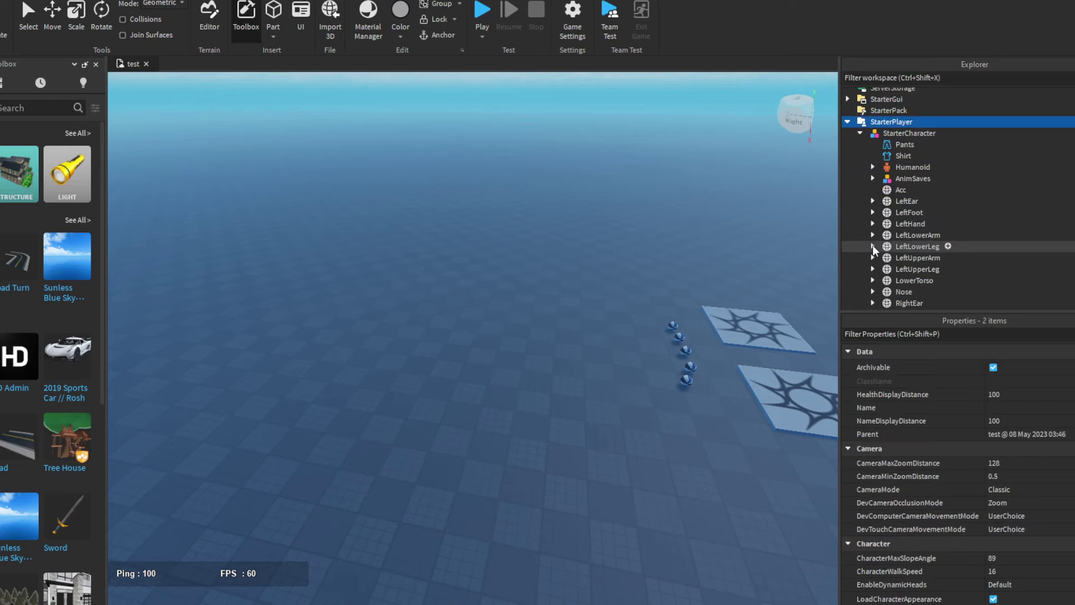
pyautogui.scroll(-7, 873, 244)
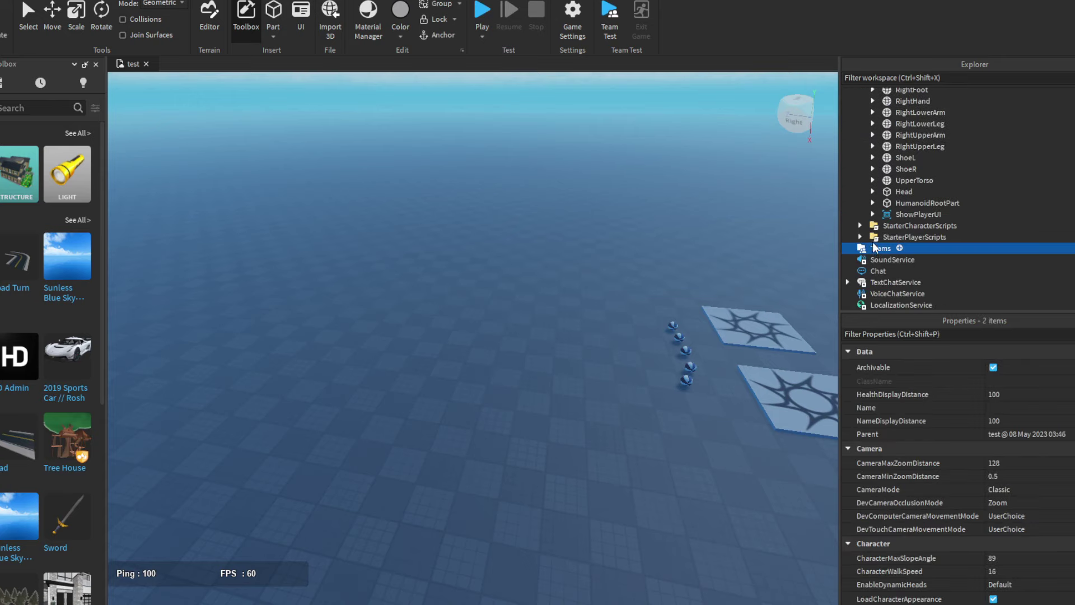
# Inspect the contents of the character's ShoeL part and check the neighbouring parts down to Head.
pyautogui.scroll(1, 882, 205)
pyautogui.click(873, 200)
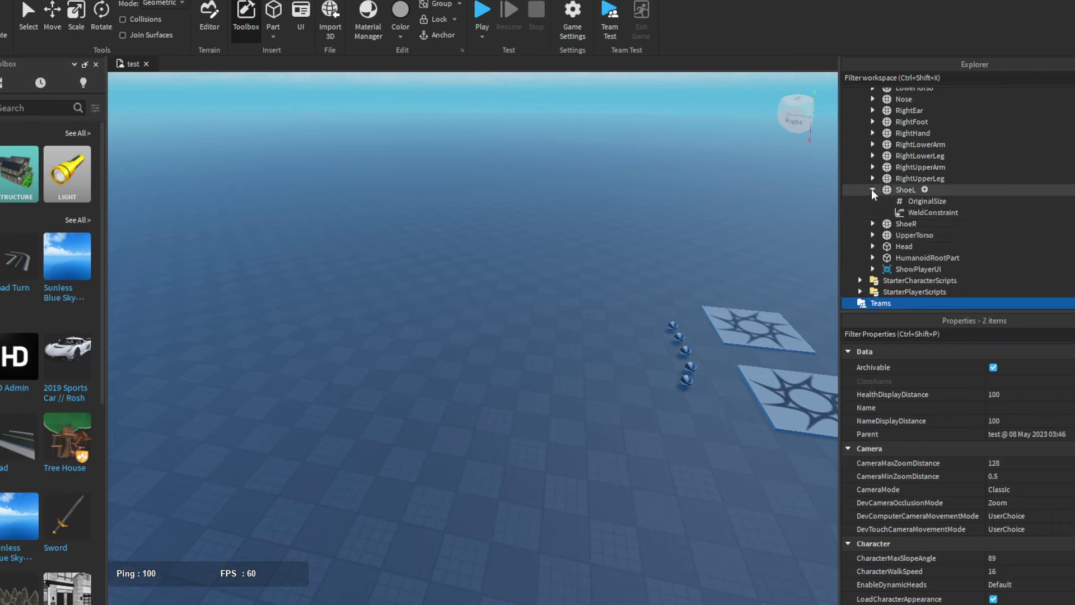
pyautogui.click(872, 200)
pyautogui.click(872, 200)
pyautogui.click(872, 201)
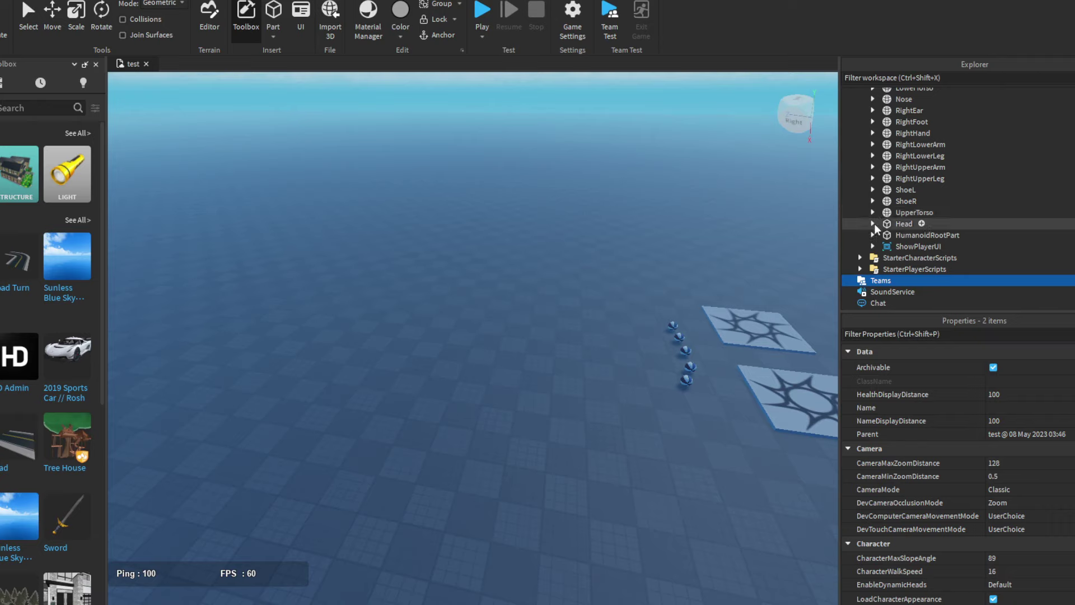
pyautogui.click(874, 224)
pyautogui.click(874, 223)
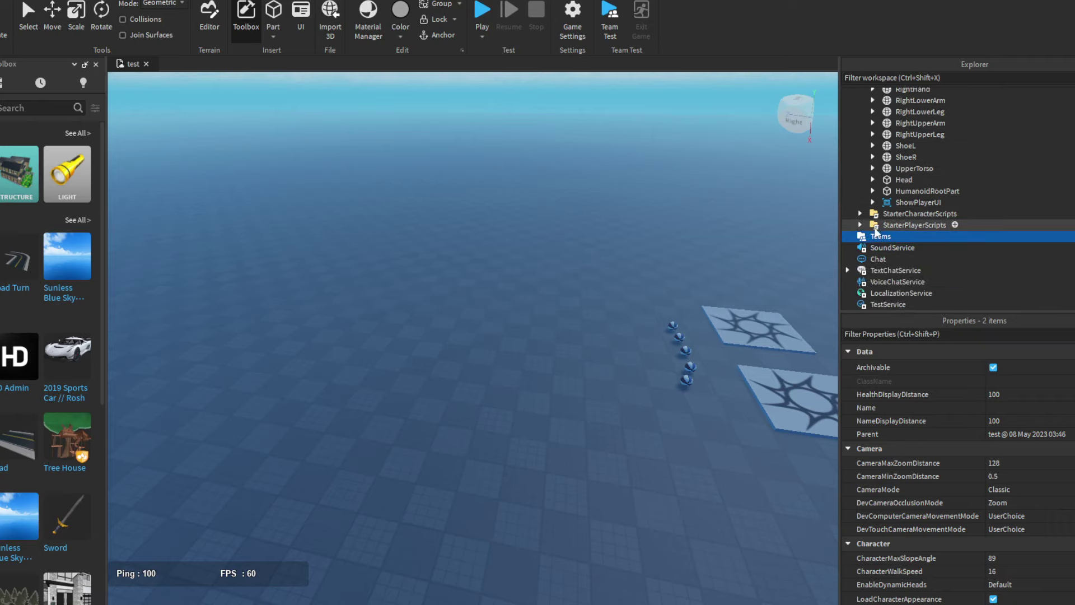
# Expand StarterPlayerScripts and StarterCharacterScripts, and open the Movement script to read it through to its end.
pyautogui.click(861, 225)
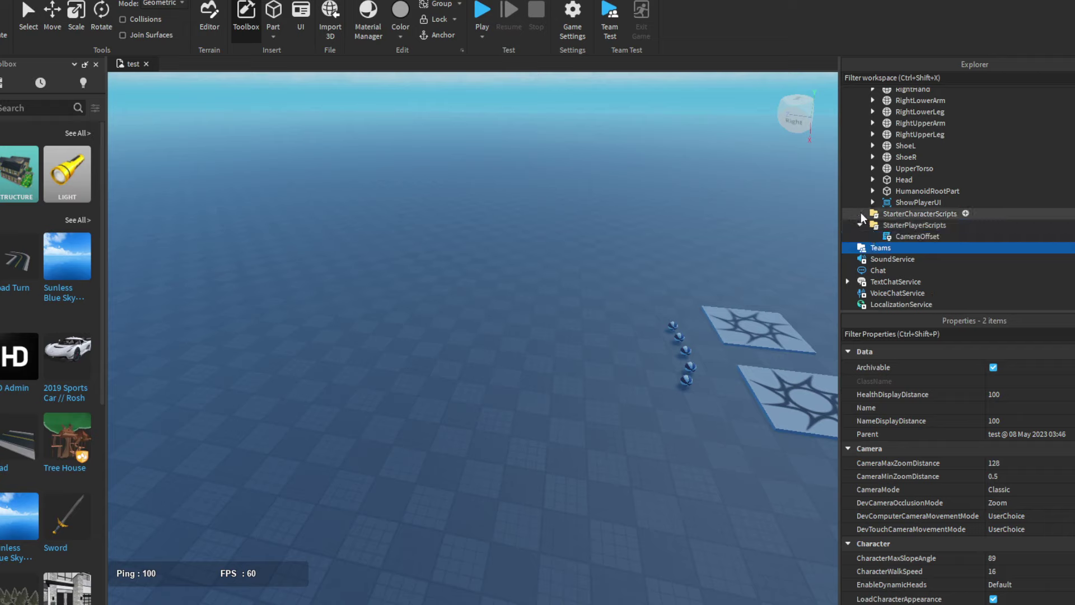
pyautogui.click(861, 213)
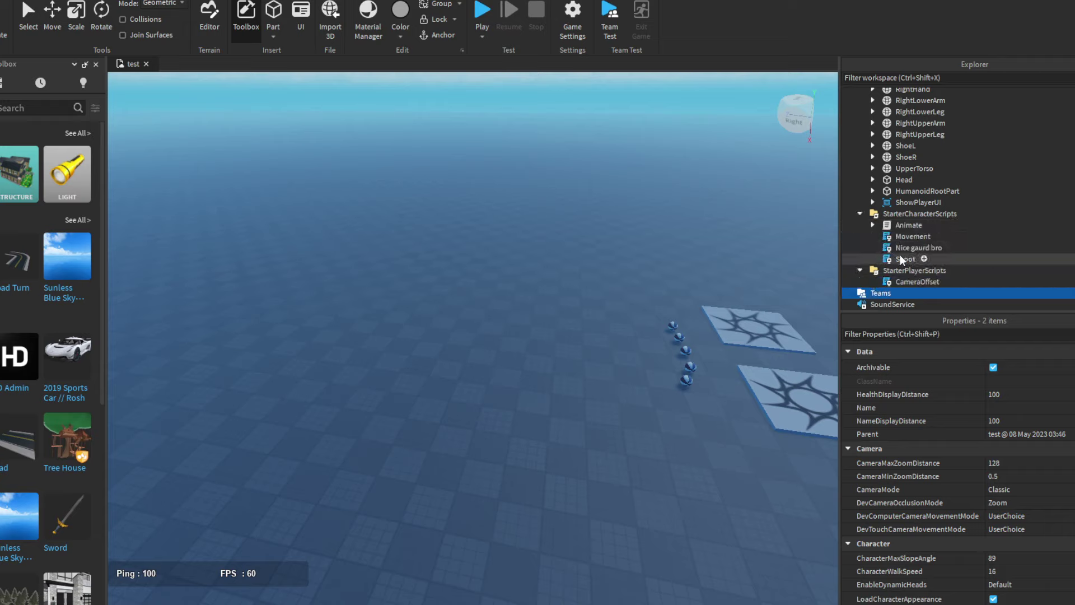
pyautogui.rightClick(892, 237)
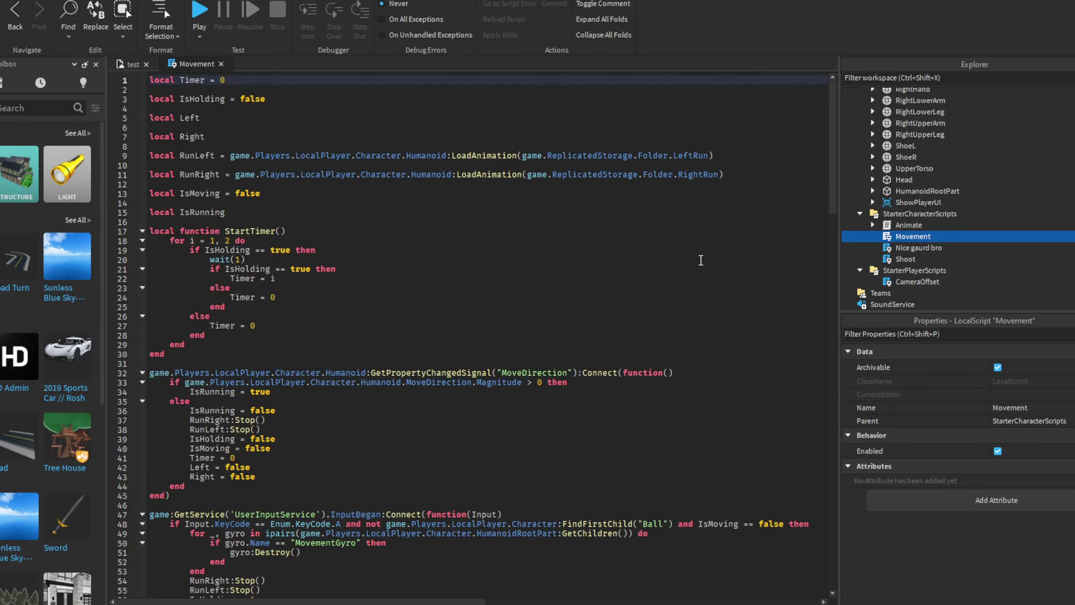
pyautogui.scroll(-20, 701, 260)
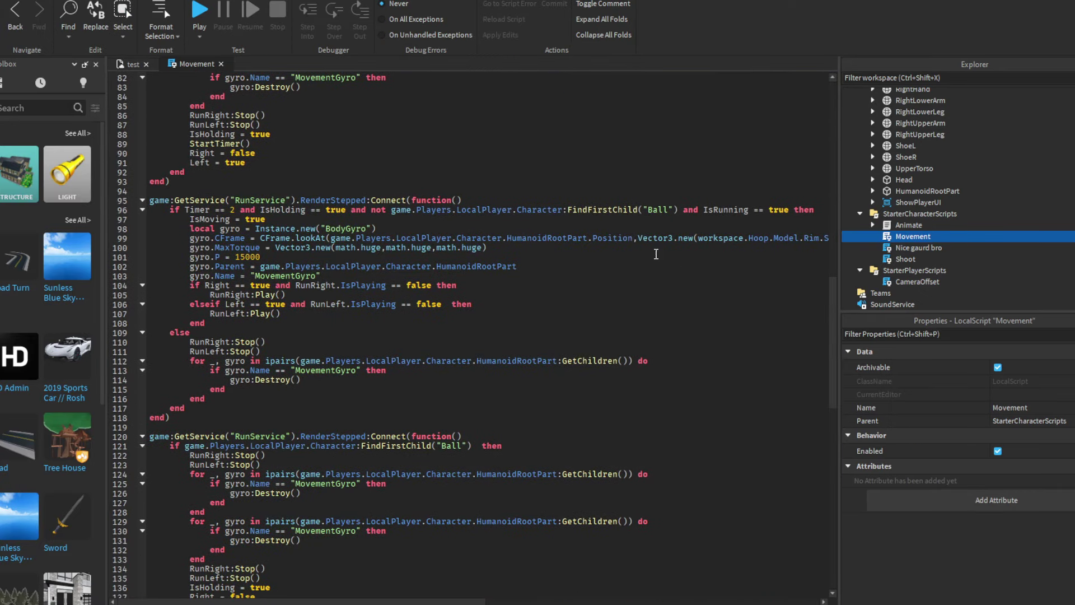
pyautogui.scroll(8, 882, 205)
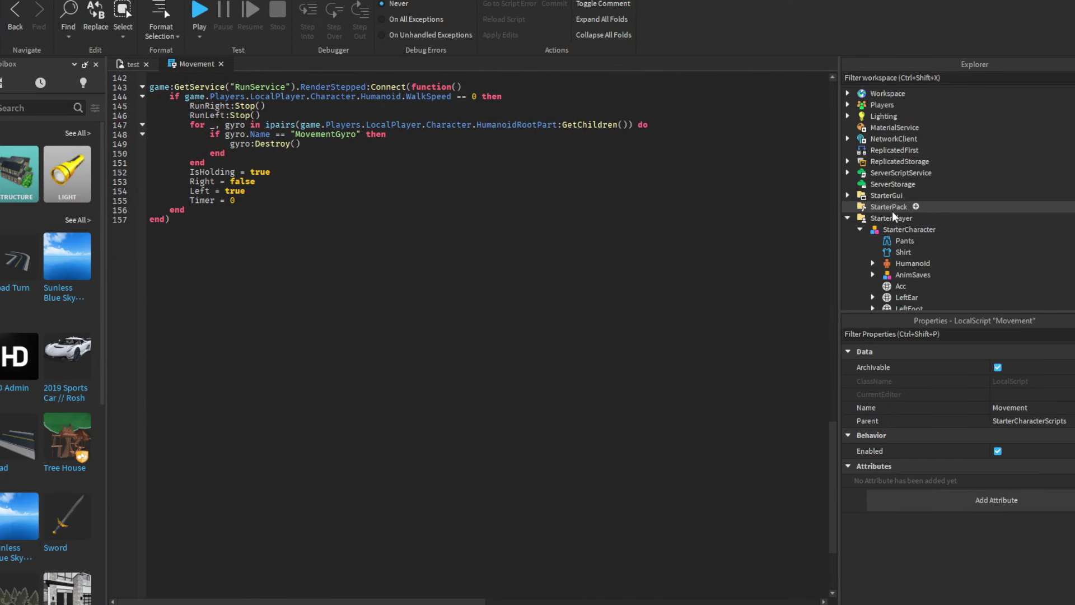
# Examine the Statistics interface in StarterGui, including the contents of its Handler and Holder.
pyautogui.click(860, 206)
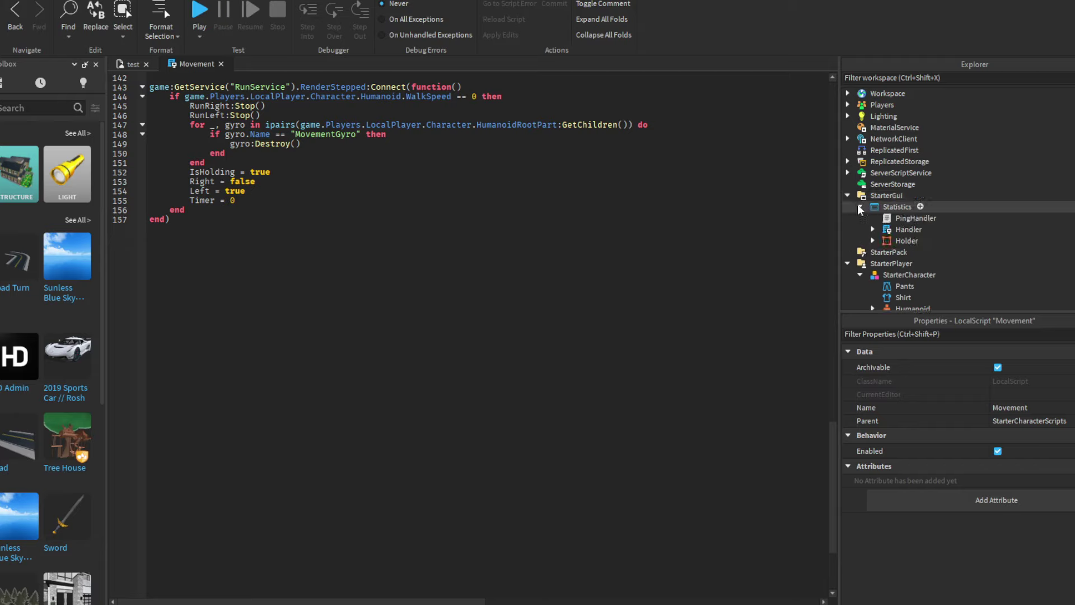
pyautogui.click(873, 229)
pyautogui.click(873, 251)
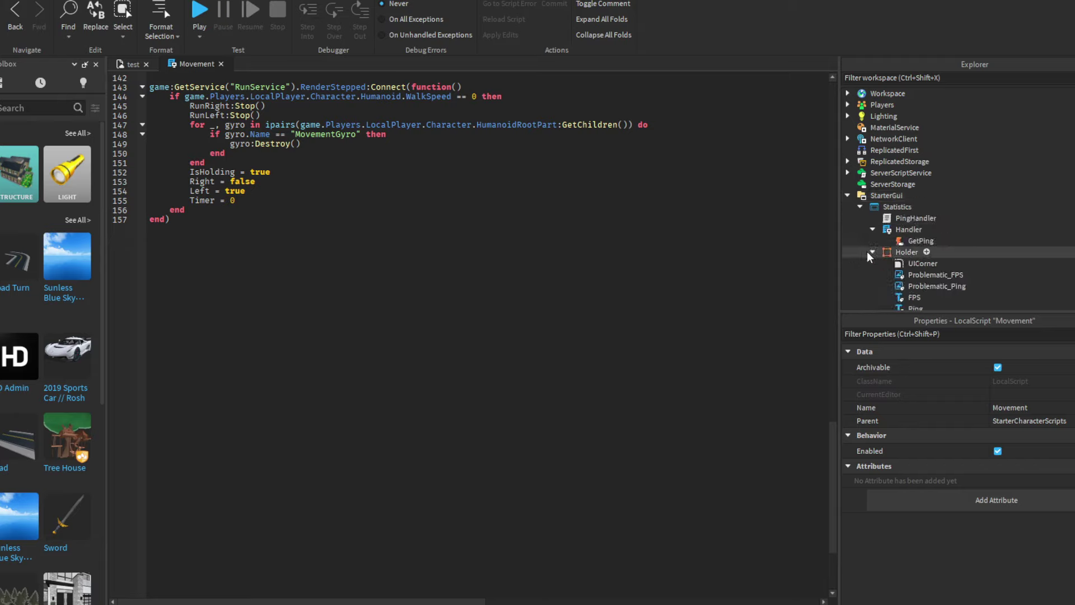
pyautogui.scroll(-3, 872, 240)
pyautogui.scroll(3, 867, 223)
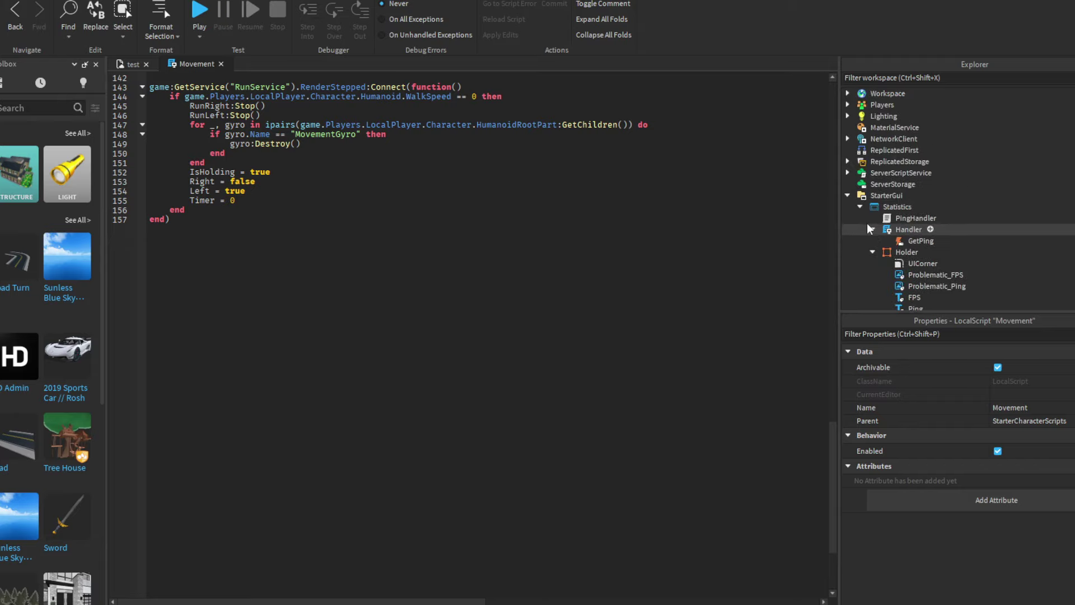
# Expand ServerScriptService and ReplicatedStorage, and look through the animations in the ReplicatedStorage folder.
pyautogui.click(847, 172)
pyautogui.click(847, 162)
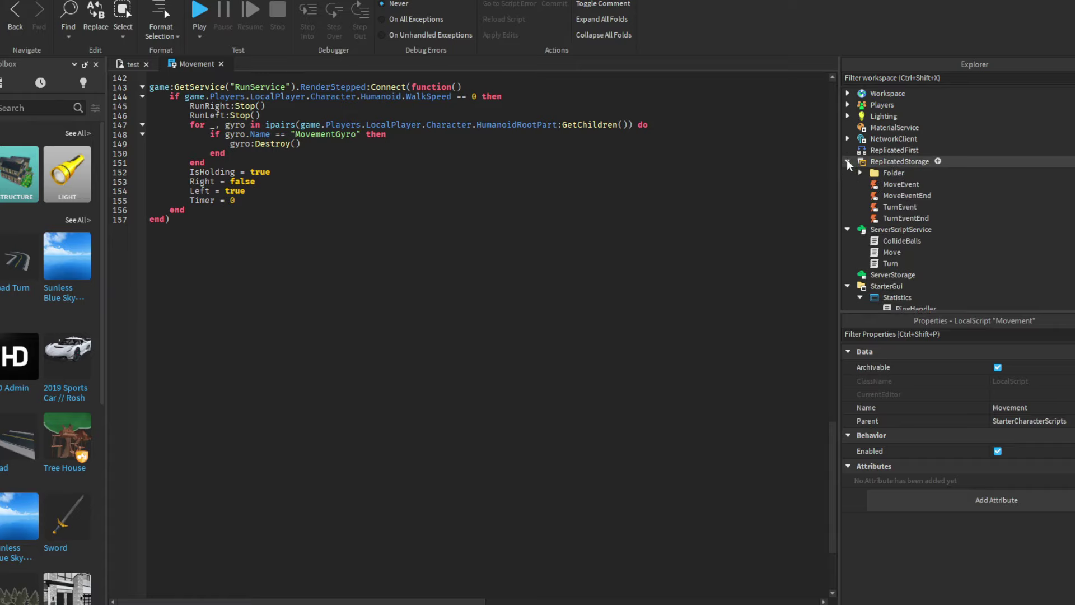
pyautogui.click(861, 173)
pyautogui.scroll(-3, 867, 179)
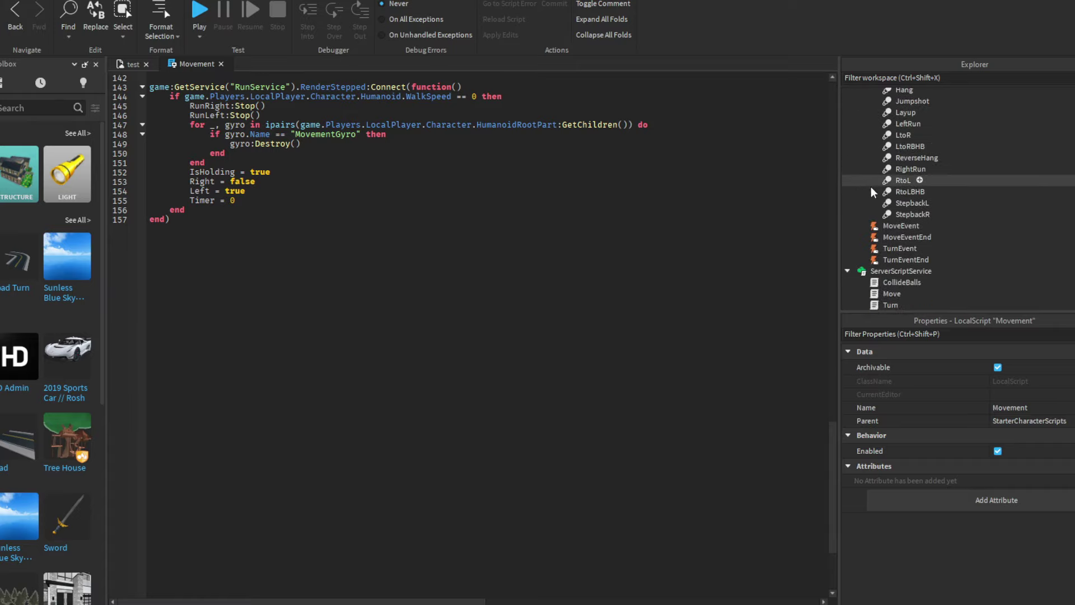
pyautogui.scroll(3, 869, 183)
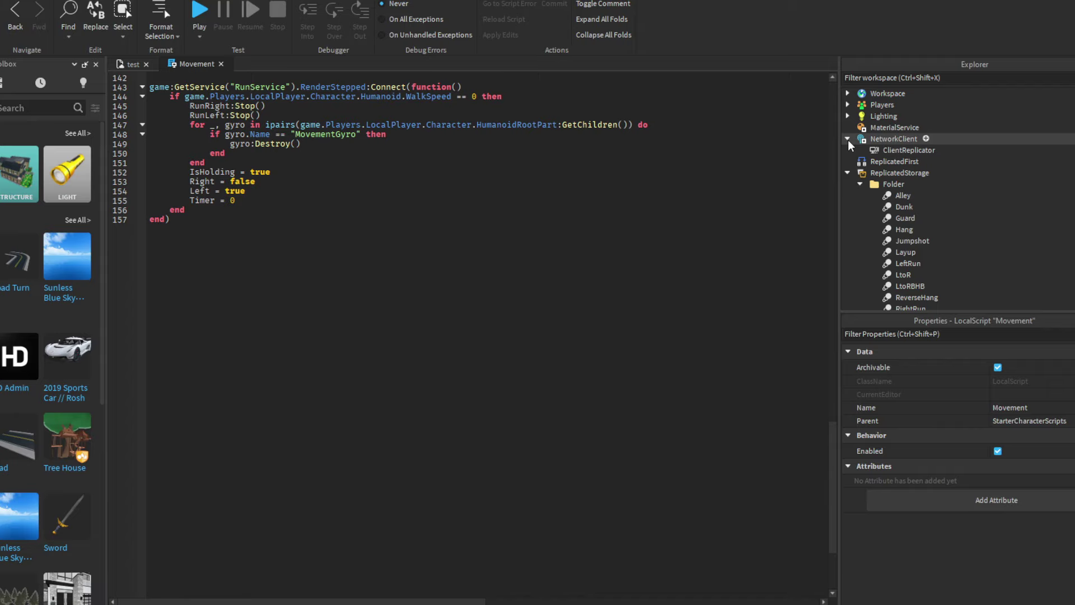
pyautogui.scroll(-3, 919, 208)
pyautogui.scroll(-3, 920, 212)
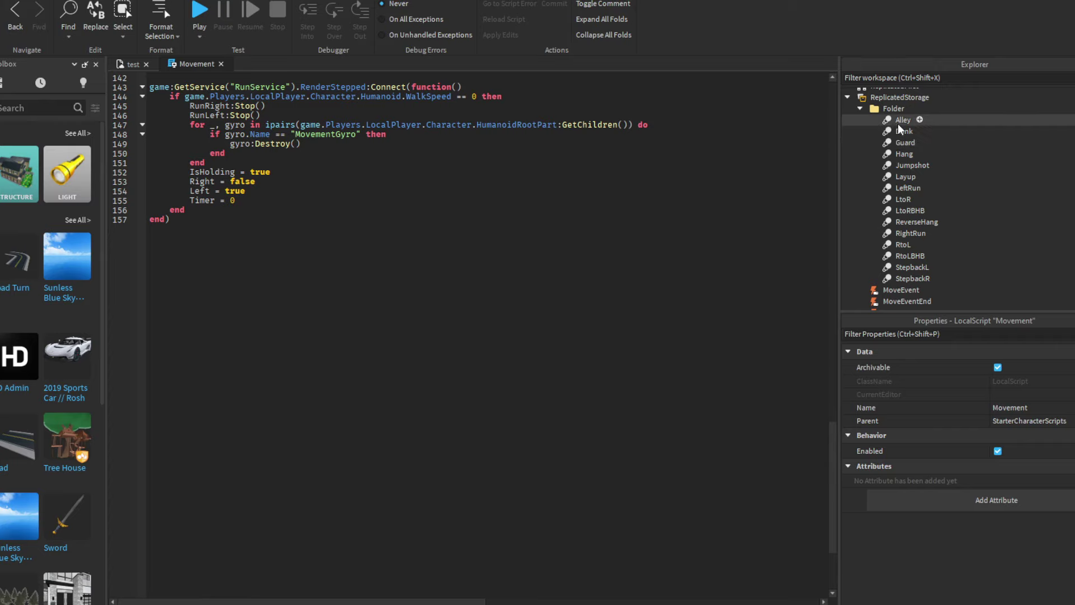
# View the Hang animation's properties and check the contents of Lighting.
pyautogui.click(904, 154)
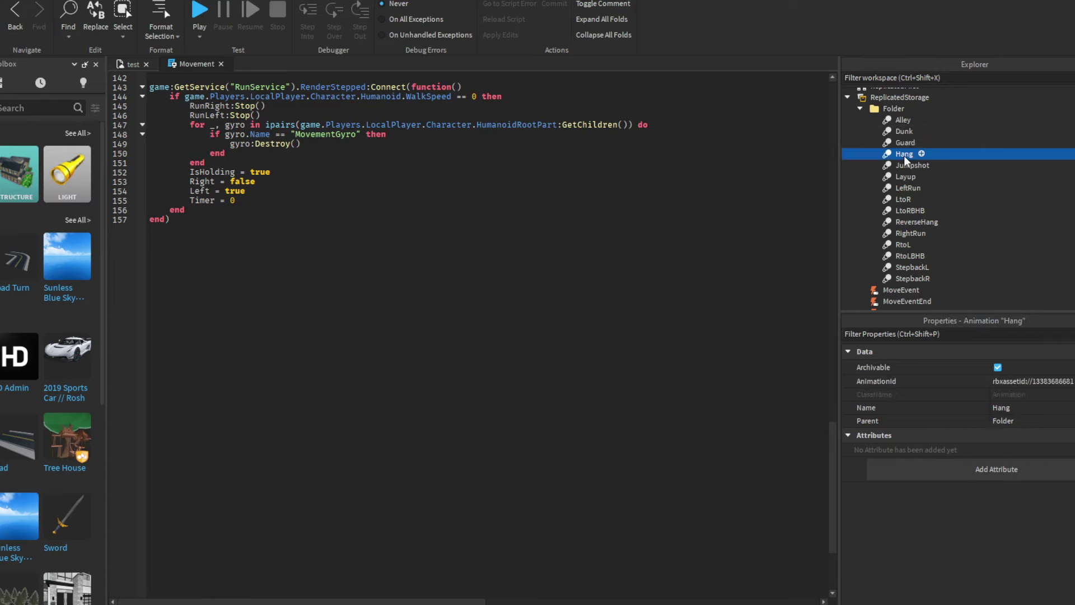
pyautogui.scroll(-3, 908, 174)
pyautogui.scroll(9, 924, 227)
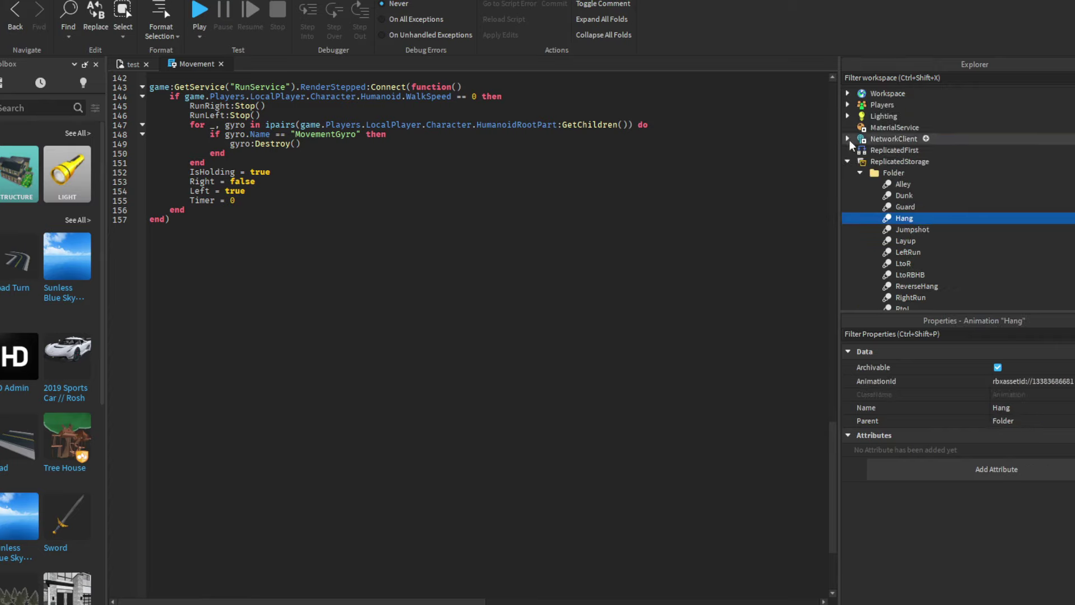
pyautogui.click(847, 116)
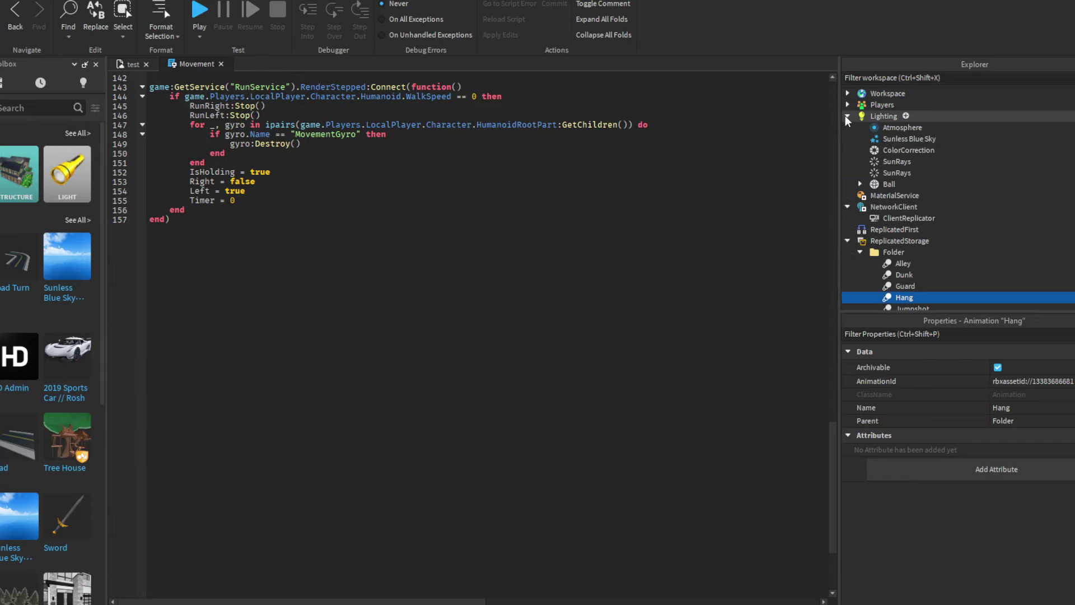
pyautogui.click(847, 116)
pyautogui.scroll(-6, 884, 195)
pyautogui.scroll(-4, 883, 195)
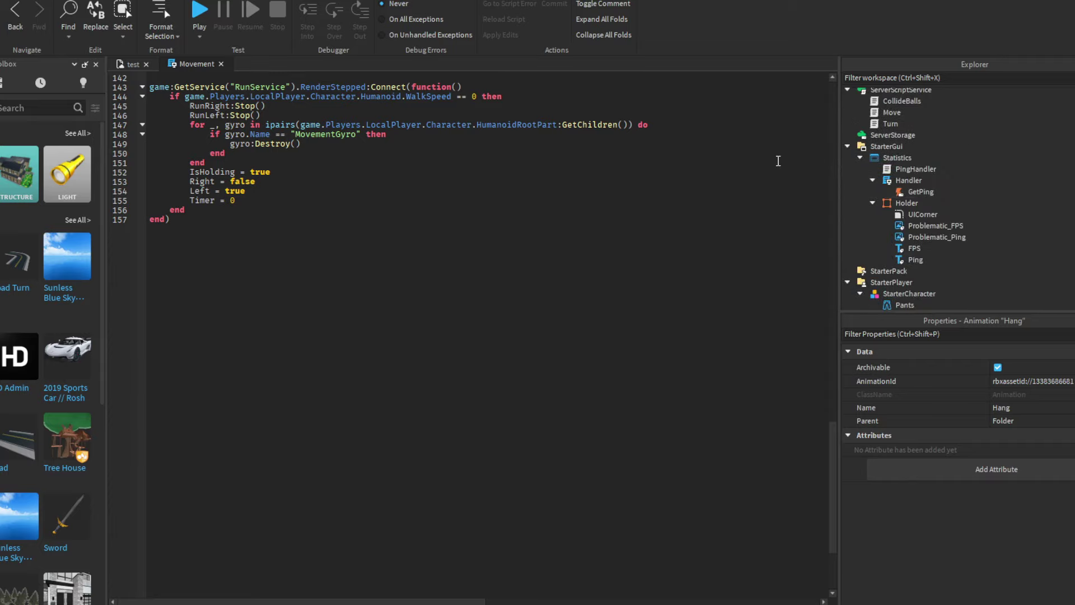
# Return to the test place's 3D view and start a new playtest.
pyautogui.click(137, 69)
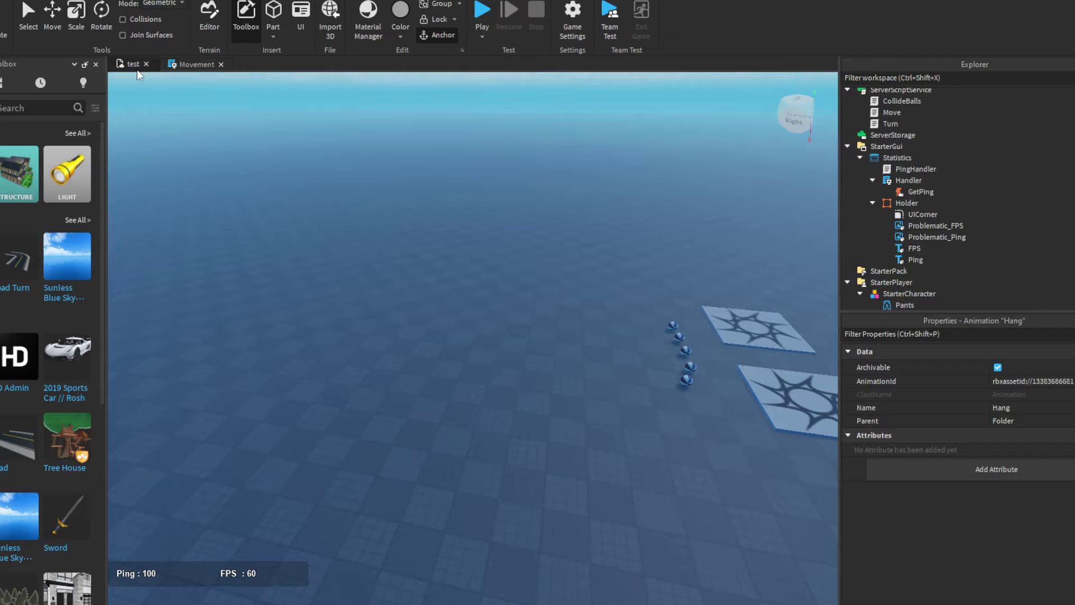
pyautogui.moveTo(546, 276); pyautogui.dragTo(545, 274, button='right')
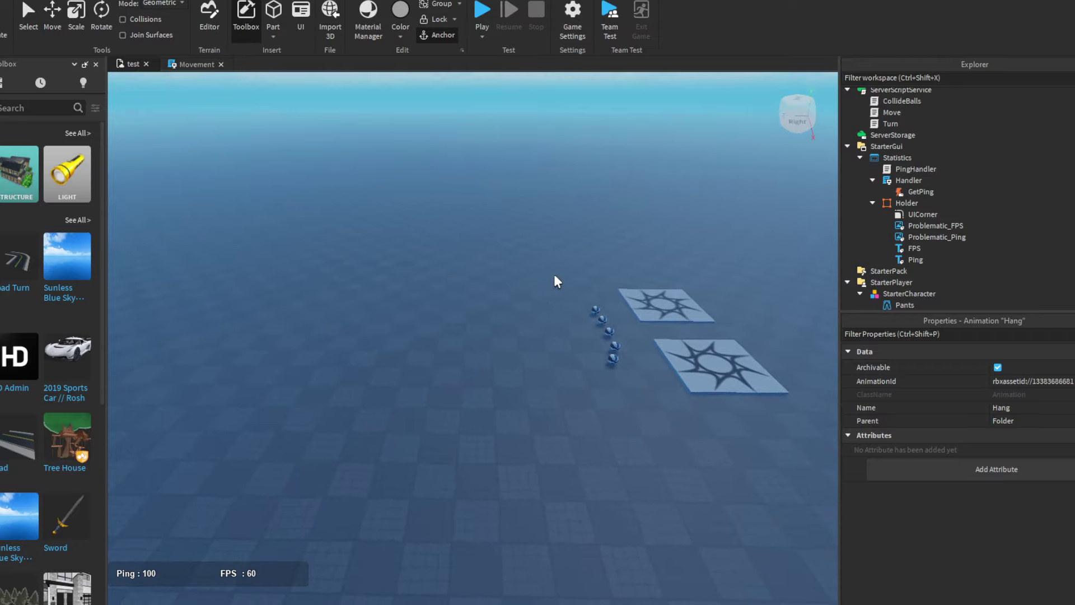
pyautogui.scroll(3, 549, 271)
pyautogui.click(481, 17)
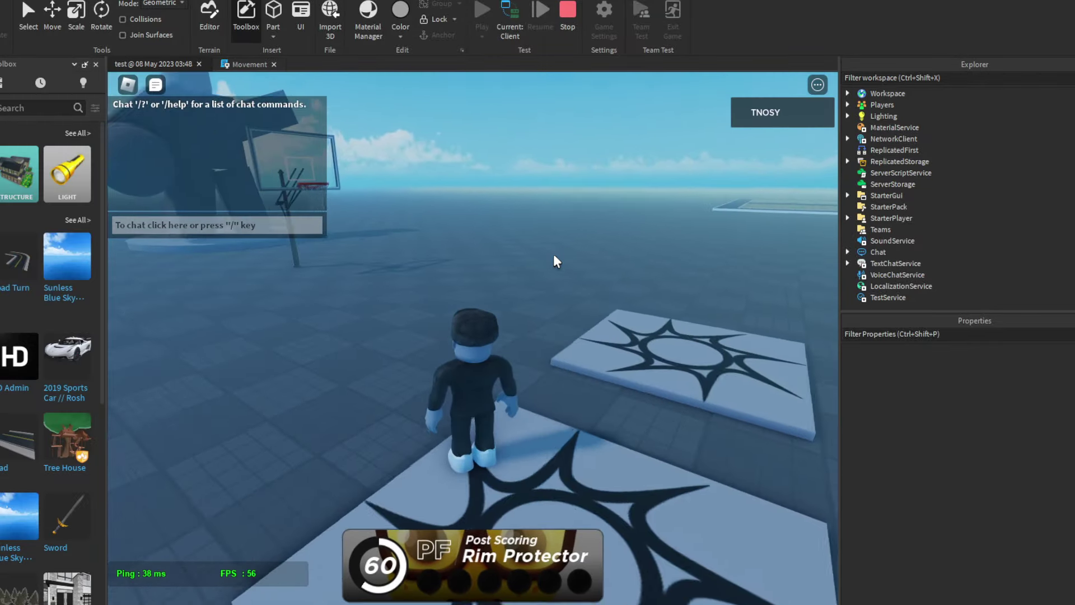
# Pick up a basketball with the character, face the hoop and test a jump shot from beside the spawn pads.
pyautogui.press('w')
pyautogui.moveTo(554, 255); pyautogui.dragTo(553, 254, button='right')
pyautogui.scroll(-3, 553, 254)
pyautogui.press('d')
pyautogui.press('w')
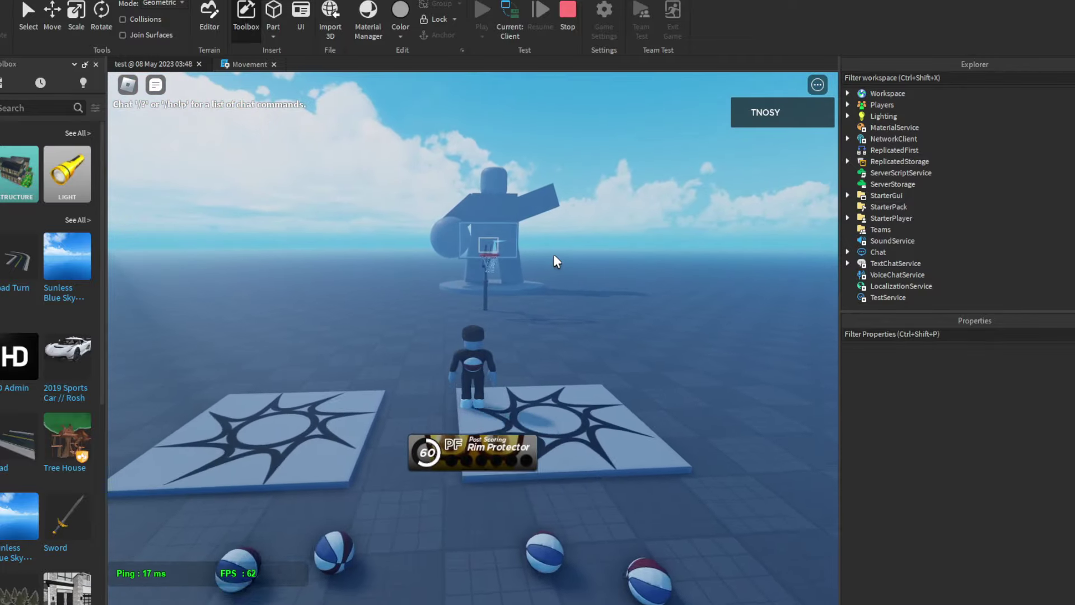
pyautogui.press('e')
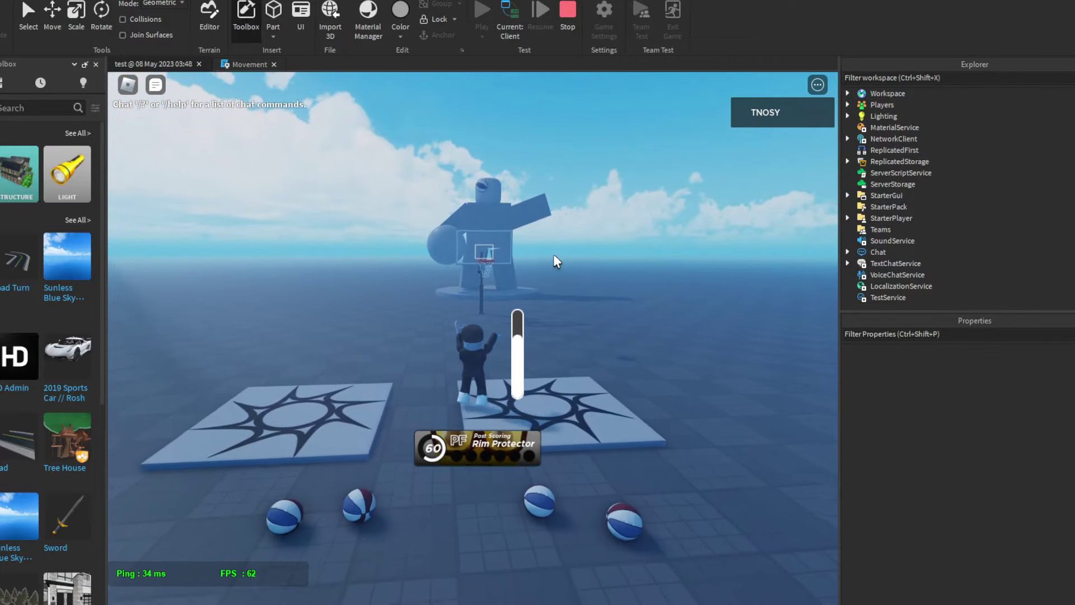
# Back up to collect another ball and walk the character past the spawn pads towards the hoop.
pyautogui.scroll(2, 569, 279)
pyautogui.press('s')
pyautogui.press('w')
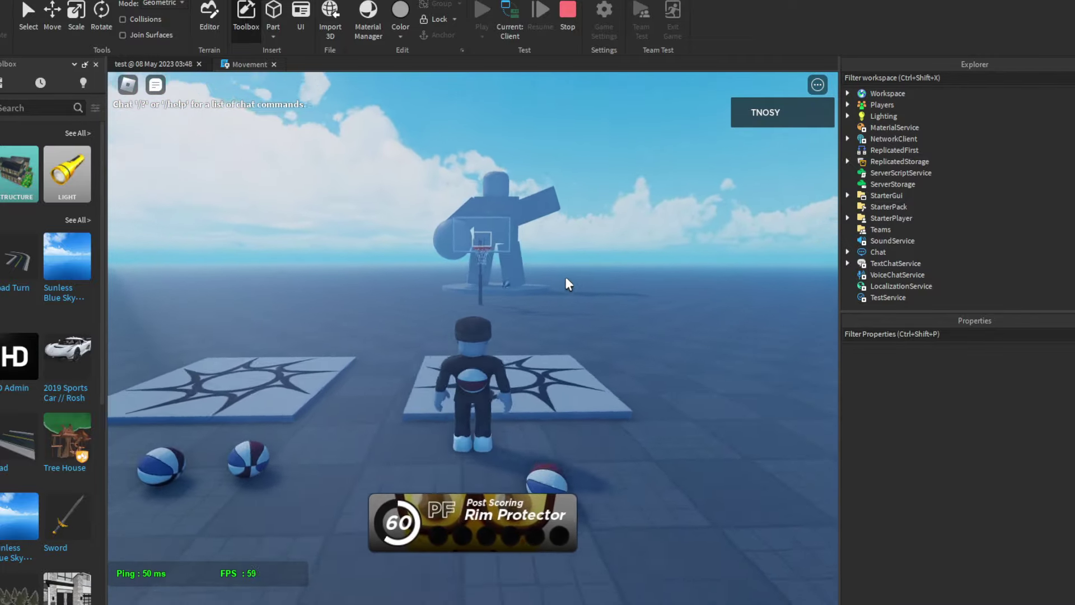
pyautogui.press('w')
pyautogui.press('w')
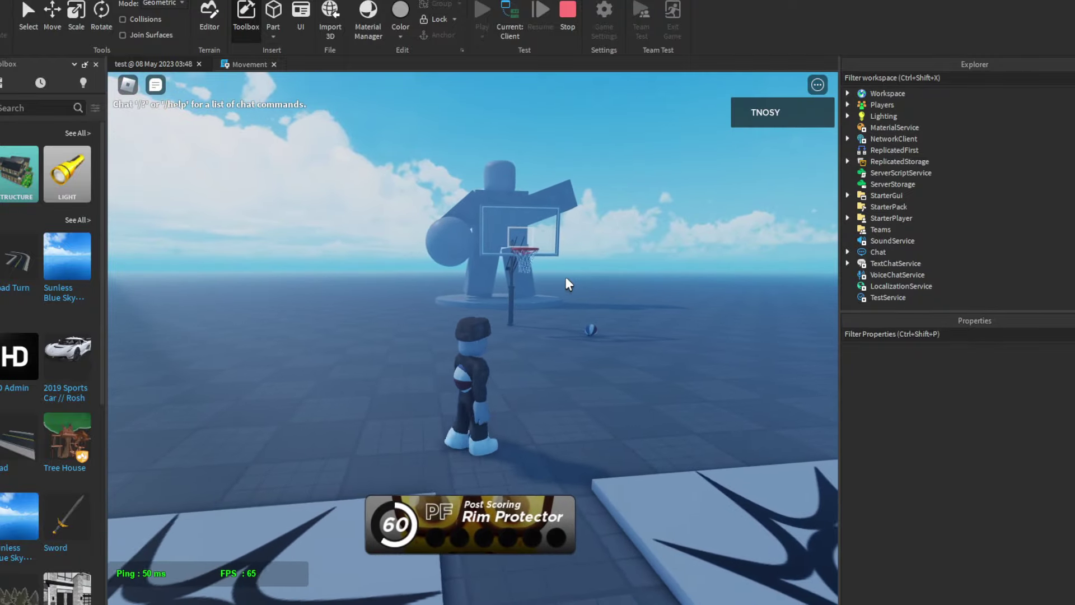
# Bring the view closer behind the character and test dribbling by moving from side to side in front of the hoop.
pyautogui.moveTo(566, 278); pyautogui.dragTo(565, 278, button='right')
pyautogui.scroll(2, 566, 278)
pyautogui.press('d')
pyautogui.press('a')
pyautogui.press('d')
pyautogui.press('a')
pyautogui.press('d')
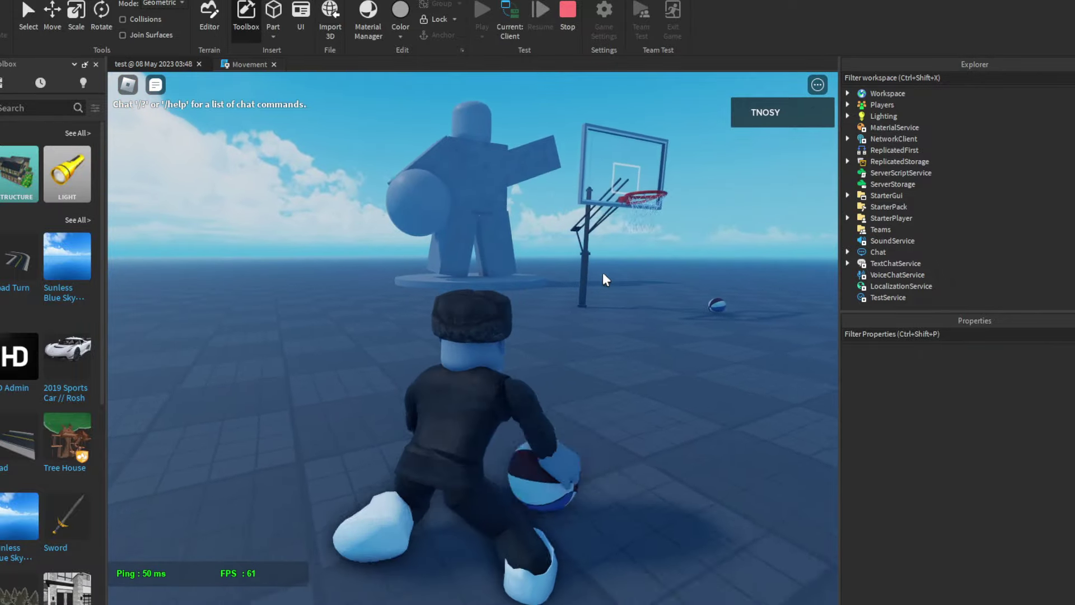
pyautogui.press('a')
pyautogui.press('d')
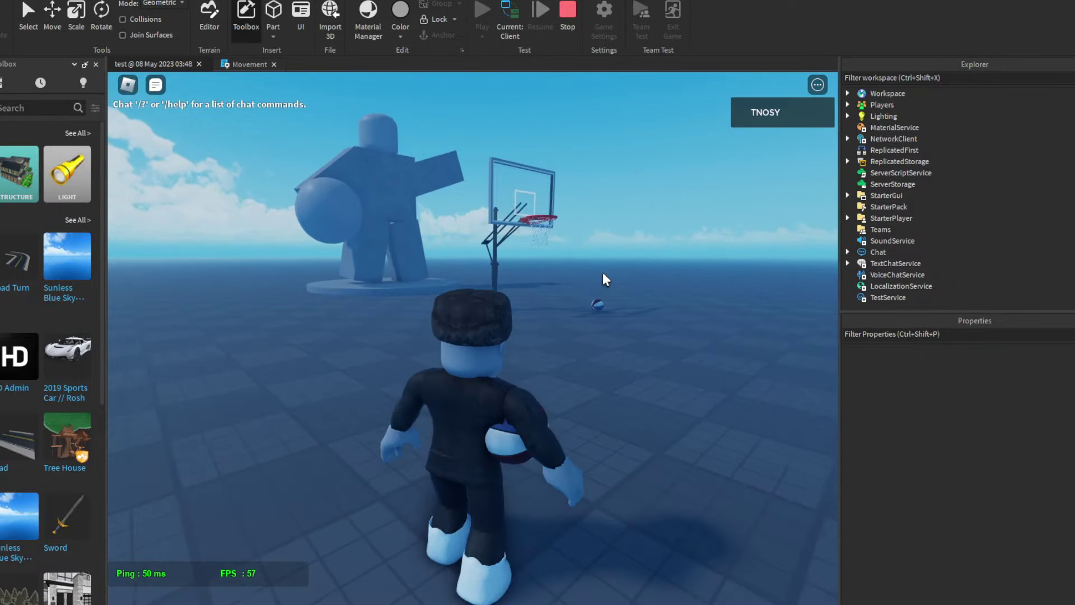